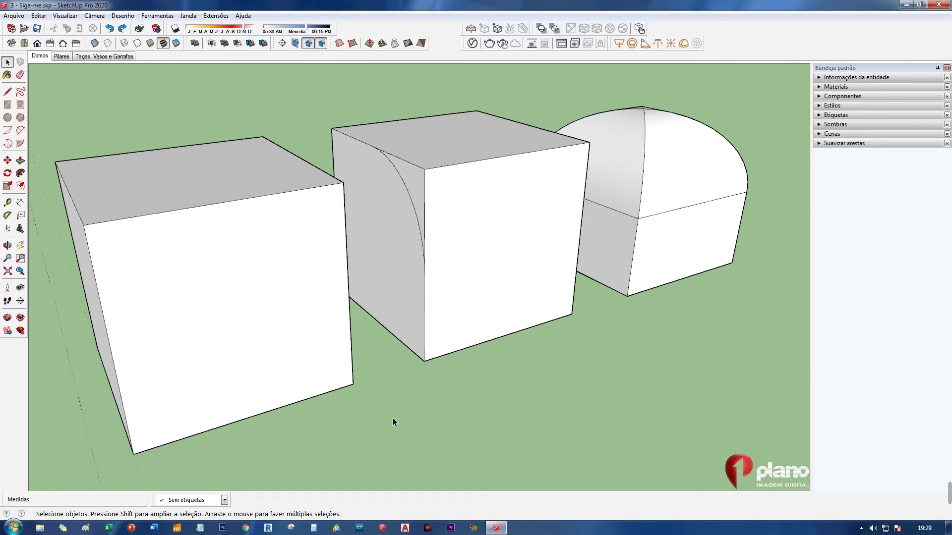
# - Draw a 1 m by 1 m square on the ground in front of the existing cubes
pyautogui.click(7, 105)
pyautogui.moveTo(159, 253); pyautogui.dragTo(265, 329, button='middle')
pyautogui.click(248, 426)
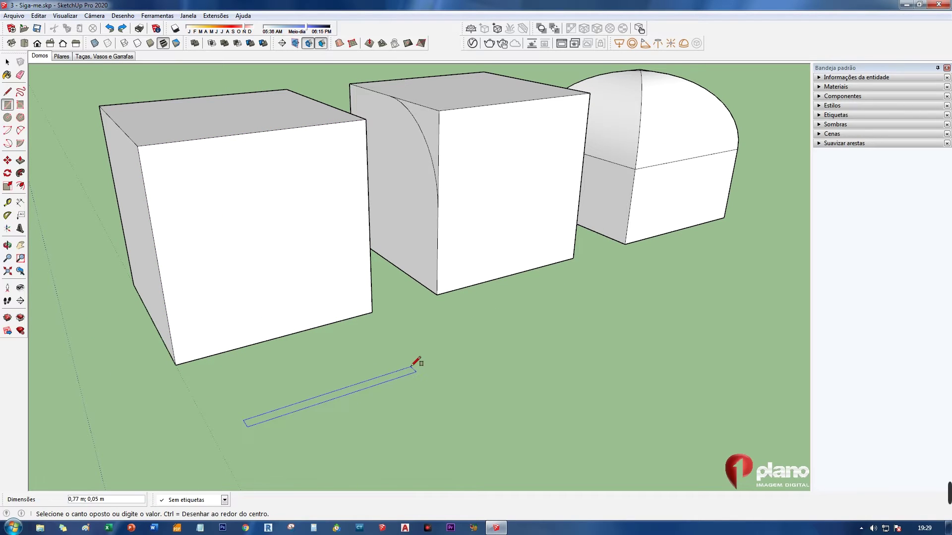
pyautogui.write('1')
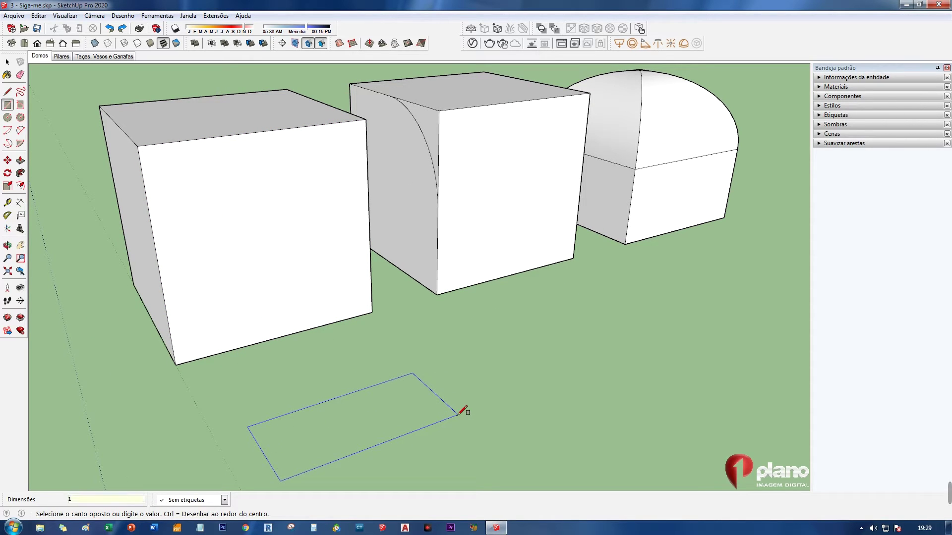
pyautogui.write(';1')
pyautogui.press('Return')
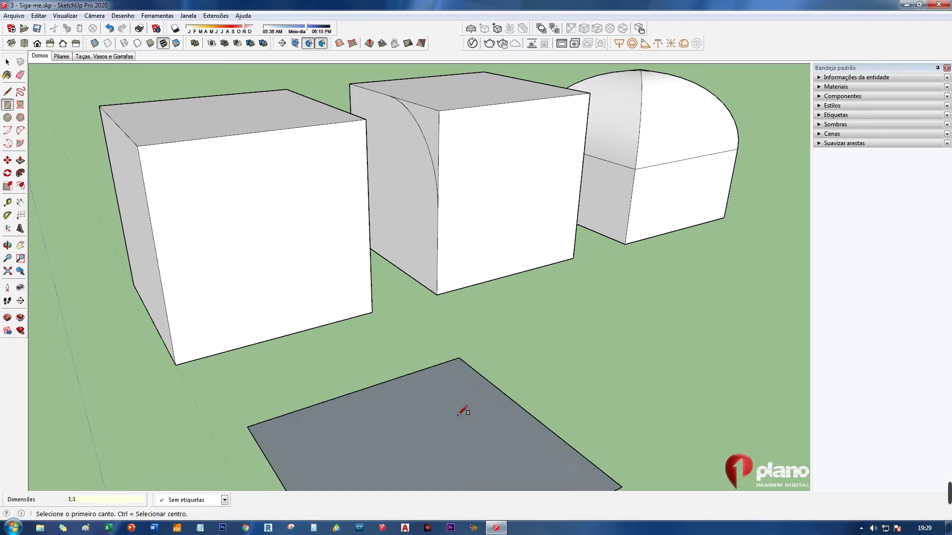
pyautogui.press('space')
# - Extrude the new square upward by 1 m with Push/Pull to form a cube
pyautogui.keyDown('shift'); pyautogui.moveTo(455, 418); pyautogui.dragTo(427, 322, button='middle'); pyautogui.keyUp('shift')
pyautogui.click(21, 160)
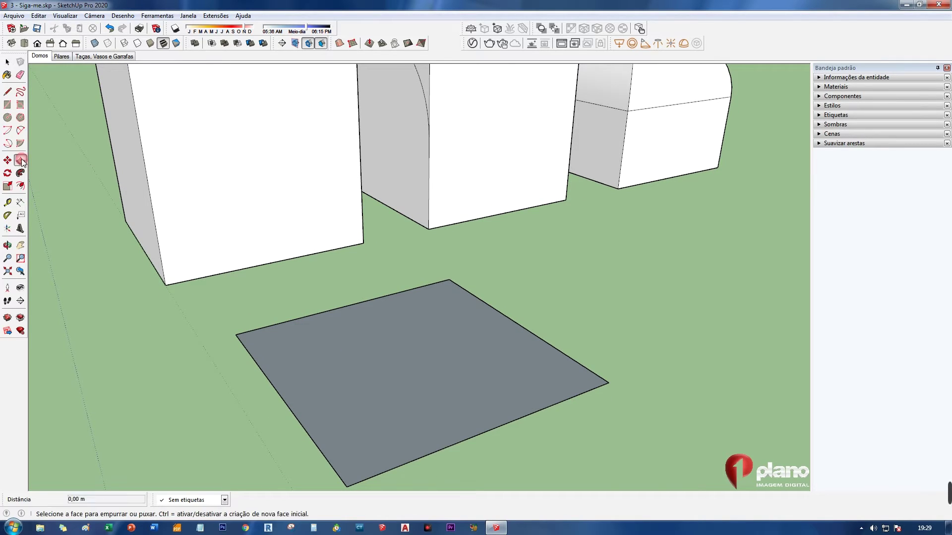
pyautogui.click(368, 389)
pyautogui.write('1')
pyautogui.press('Return')
pyautogui.press('space')
# - Draw a 0.50 m radius arc on the new cube's side face, from the top edge's midpoint to the adjacent vertical edge's midpoint
pyautogui.moveTo(369, 272); pyautogui.dragTo(442, 257, button='middle')
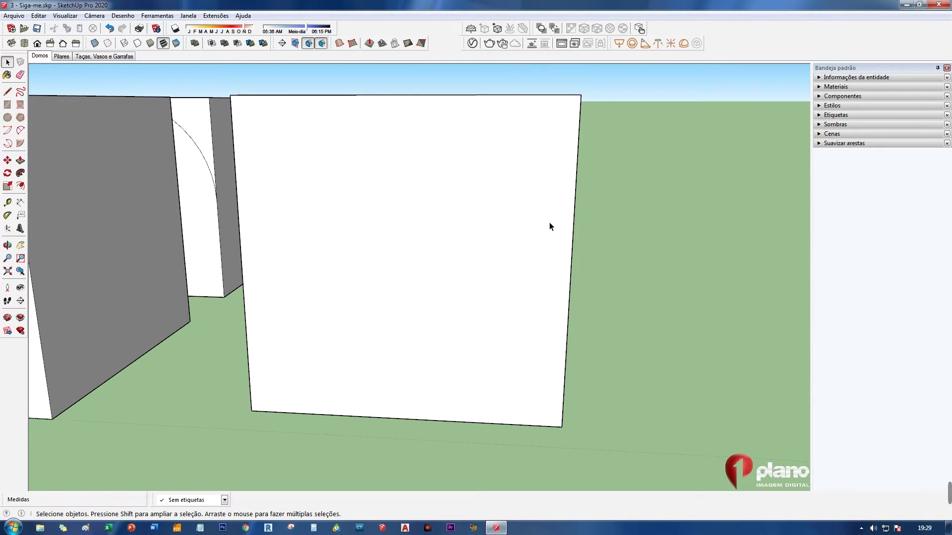
pyautogui.moveTo(516, 246); pyautogui.dragTo(372, 251, button='middle')
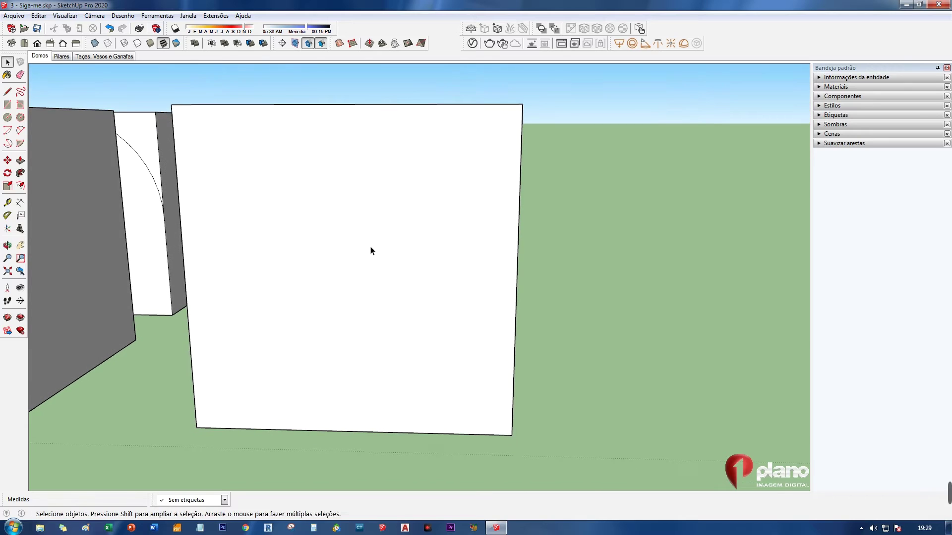
pyautogui.click(20, 130)
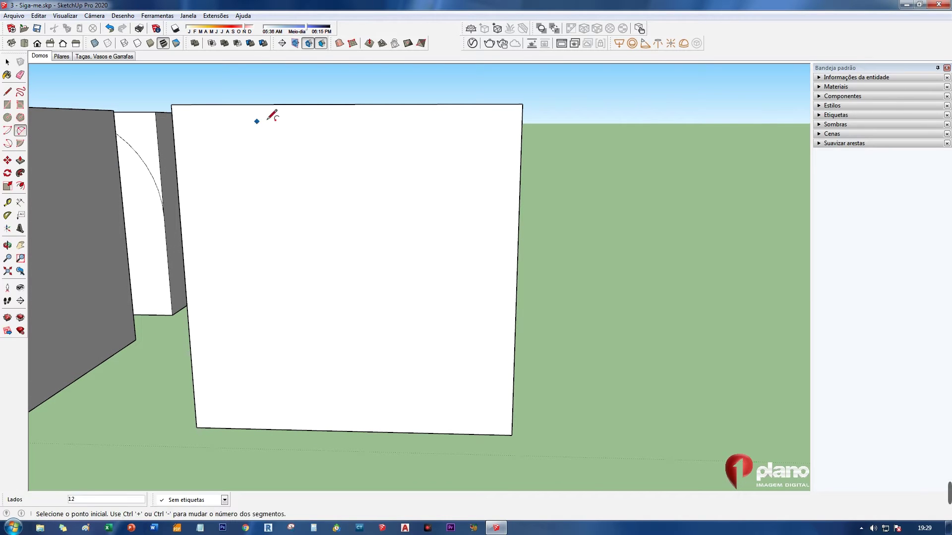
pyautogui.click(344, 104)
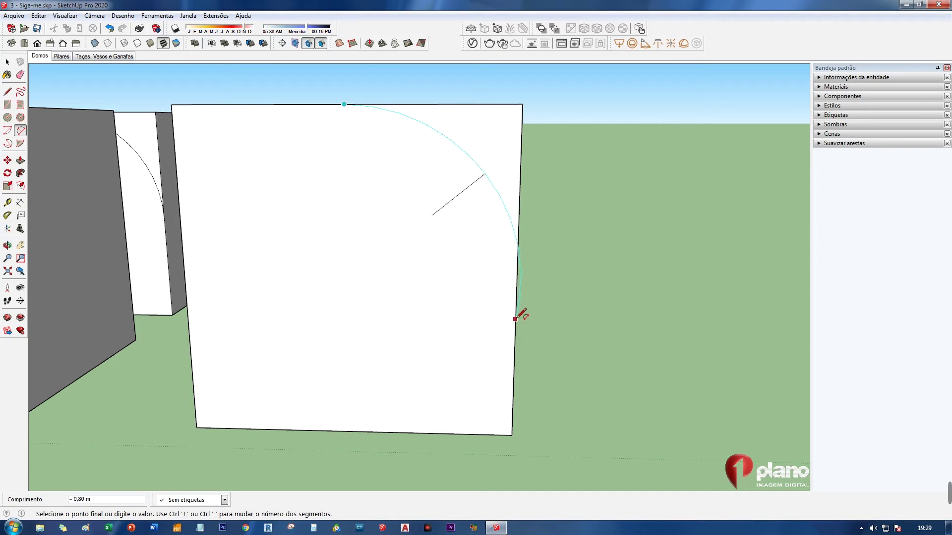
pyautogui.click(516, 279)
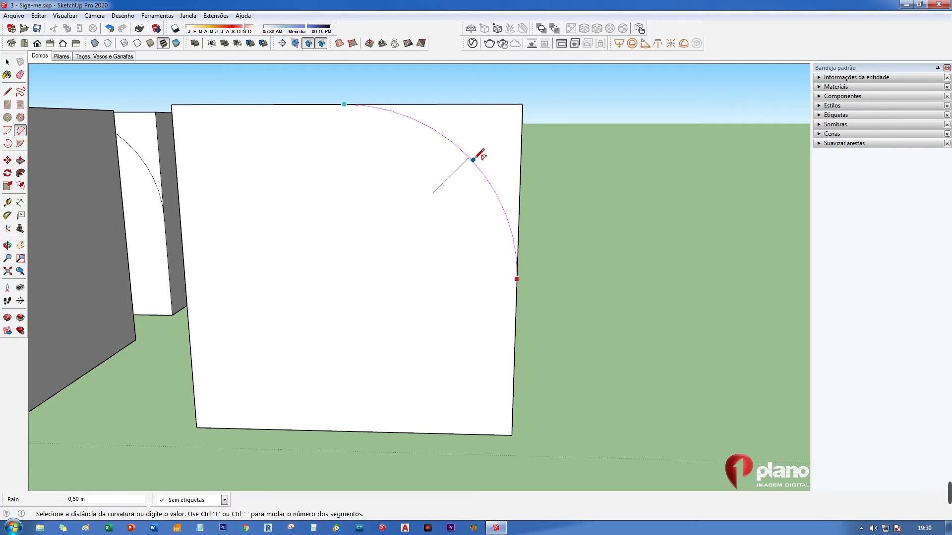
pyautogui.click(474, 160)
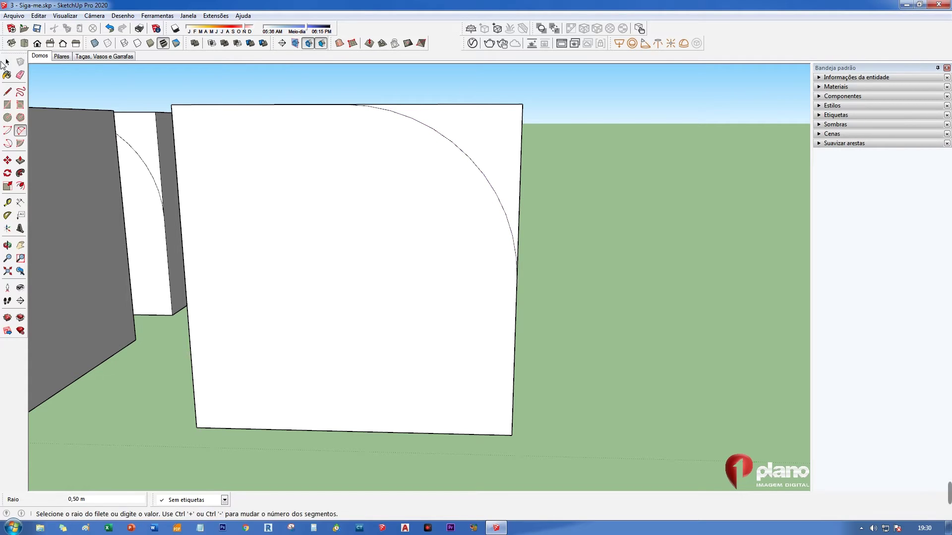
pyautogui.click(6, 62)
# - Turn the cube's top into a dome by sweeping the corner face outside the arc along all four top edges with Follow Me
pyautogui.moveTo(444, 160); pyautogui.dragTo(443, 284, button='middle')
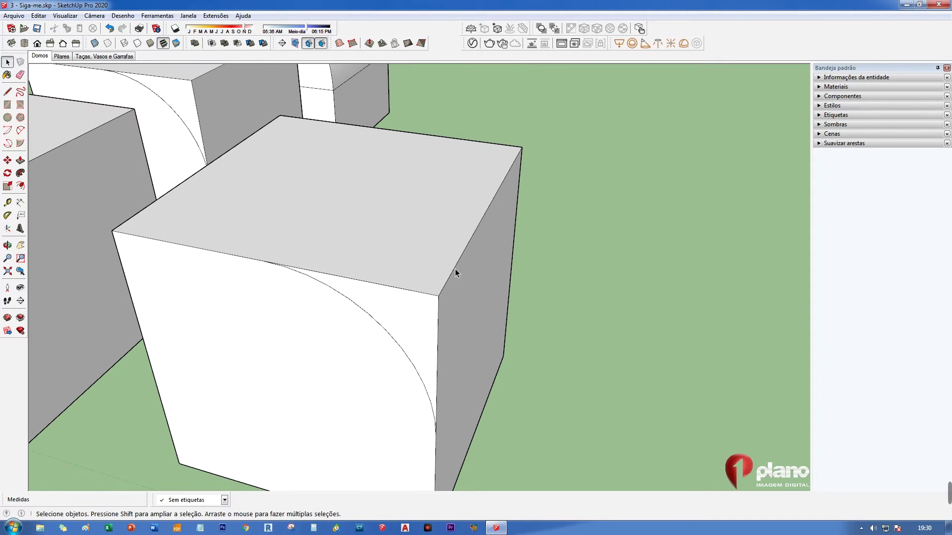
pyautogui.click(456, 267)
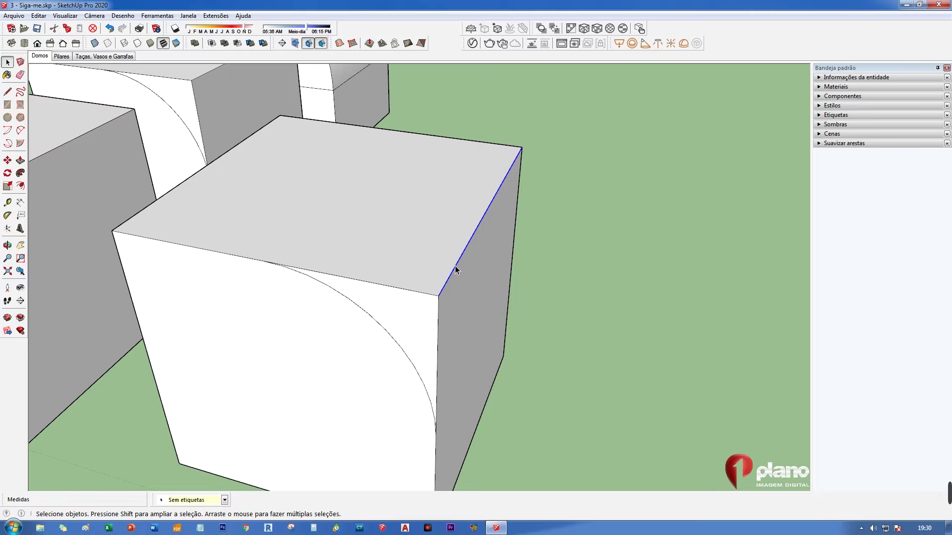
pyautogui.keyDown('shift'); pyautogui.click(456, 138); pyautogui.keyUp('shift')
pyautogui.keyDown('shift'); pyautogui.click(239, 144); pyautogui.keyUp('shift')
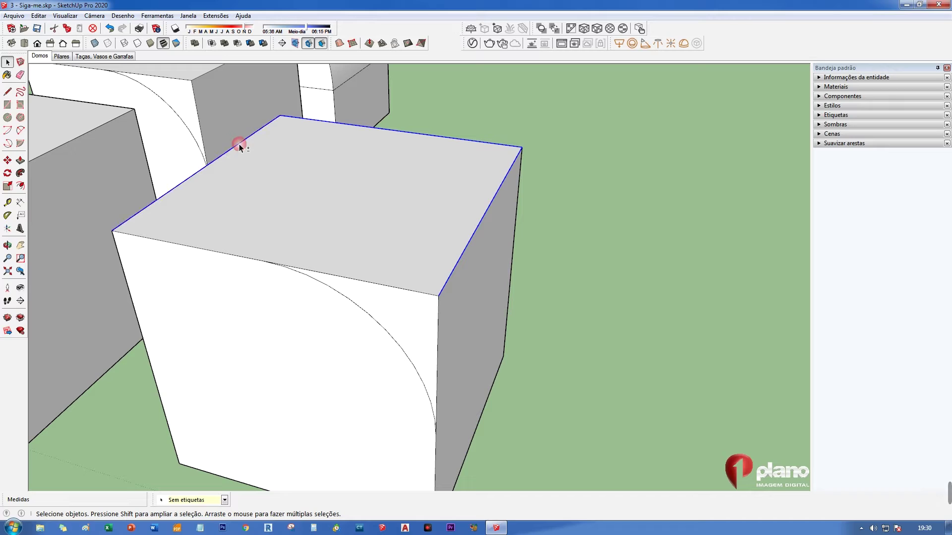
pyautogui.keyDown('shift'); pyautogui.click(238, 257); pyautogui.keyUp('shift')
pyautogui.keyDown('shift'); pyautogui.click(313, 272); pyautogui.keyUp('shift')
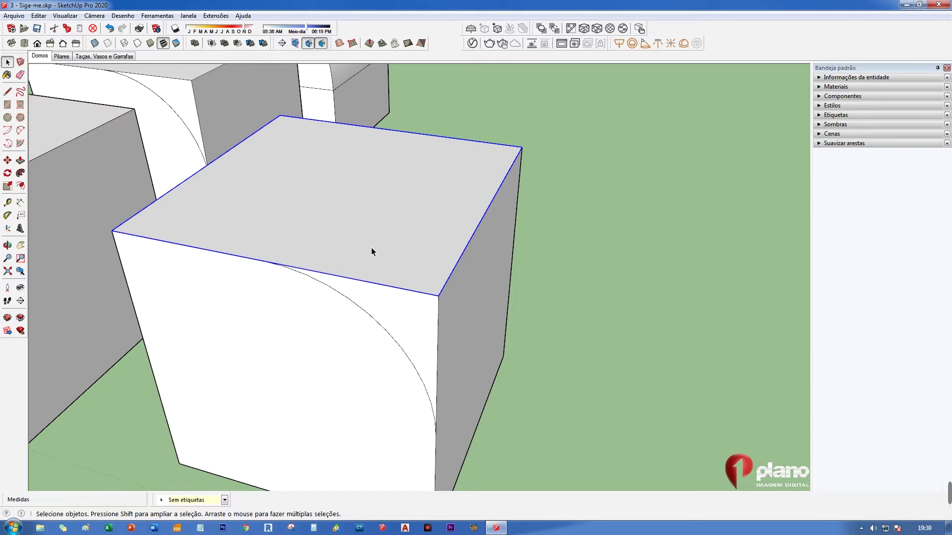
pyautogui.click(18, 173)
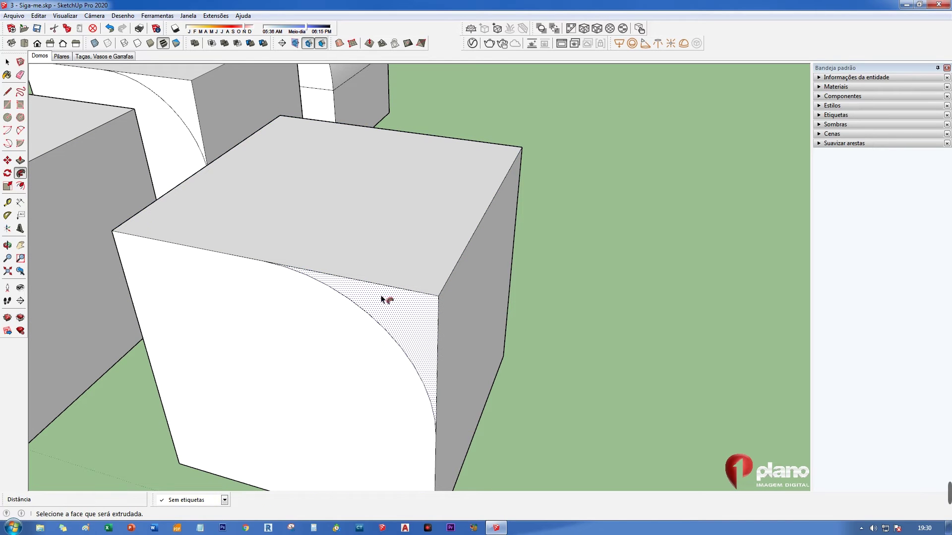
pyautogui.moveTo(391, 303); pyautogui.dragTo(412, 266, button='middle')
pyautogui.click(427, 263)
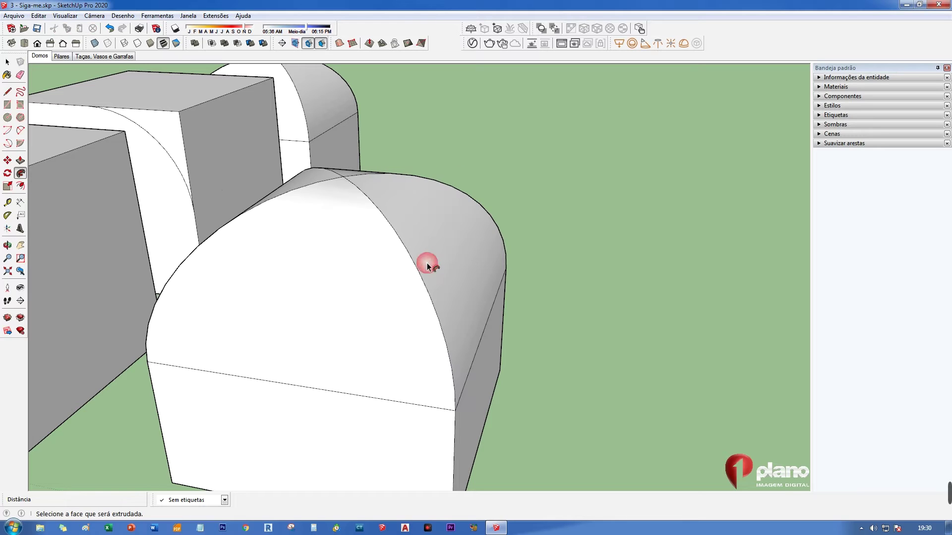
pyautogui.press('space')
pyautogui.moveTo(491, 286); pyautogui.dragTo(431, 341, button='middle')
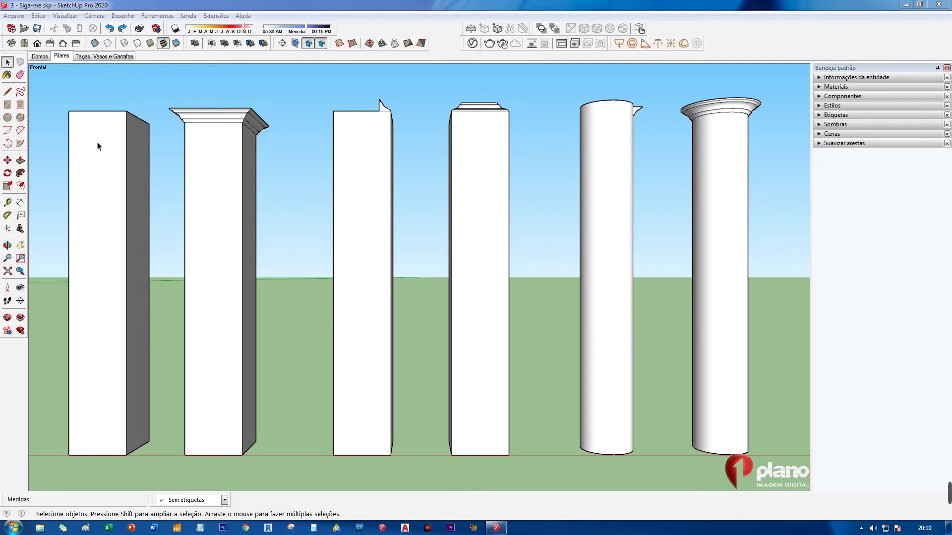
# - In the Pilares scene, draw a 0.10 m by 0.10 m square projecting outward from the first plain pillar's upper front corner
pyautogui.scroll(5, 149, 154)
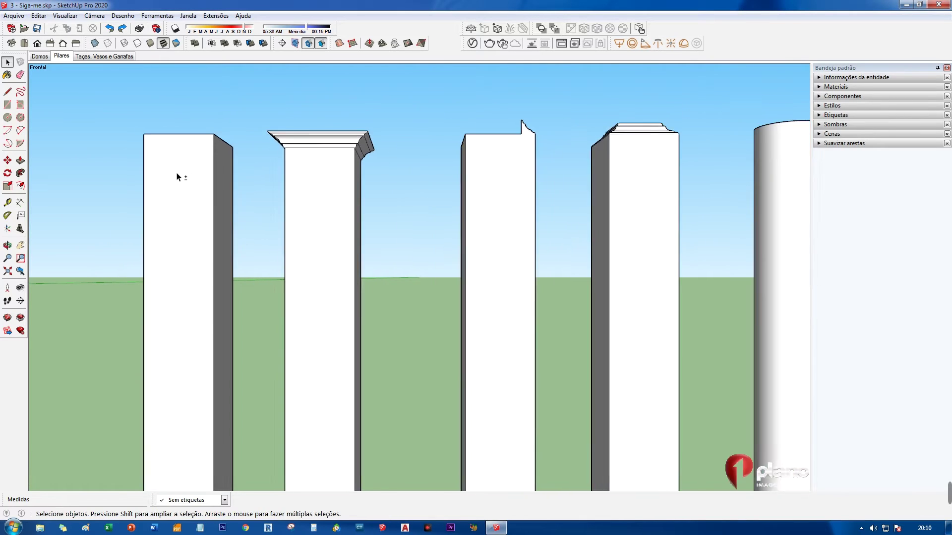
pyautogui.scroll(5, 181, 157)
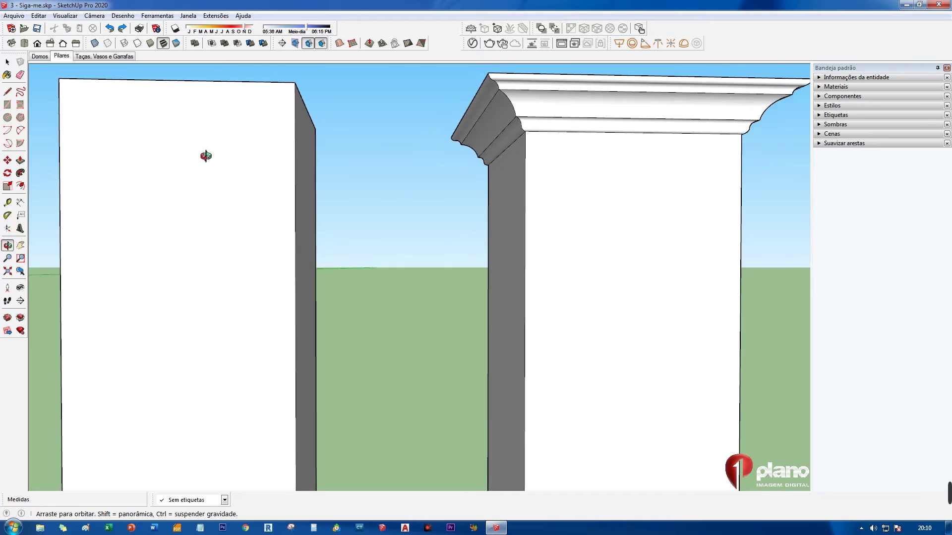
pyautogui.moveTo(224, 176)
pyautogui.keyDown('shift'); pyautogui.mouseDown(button='middle')
pyautogui.moveTo(278, 181)
pyautogui.moveTo(321, 200)
pyautogui.moveTo(280, 166)
pyautogui.moveTo(232, 170)
pyautogui.mouseUp(button='middle'); pyautogui.keyUp('shift')
pyautogui.scroll(1, 303, 174)
pyautogui.scroll(1, 304, 177)
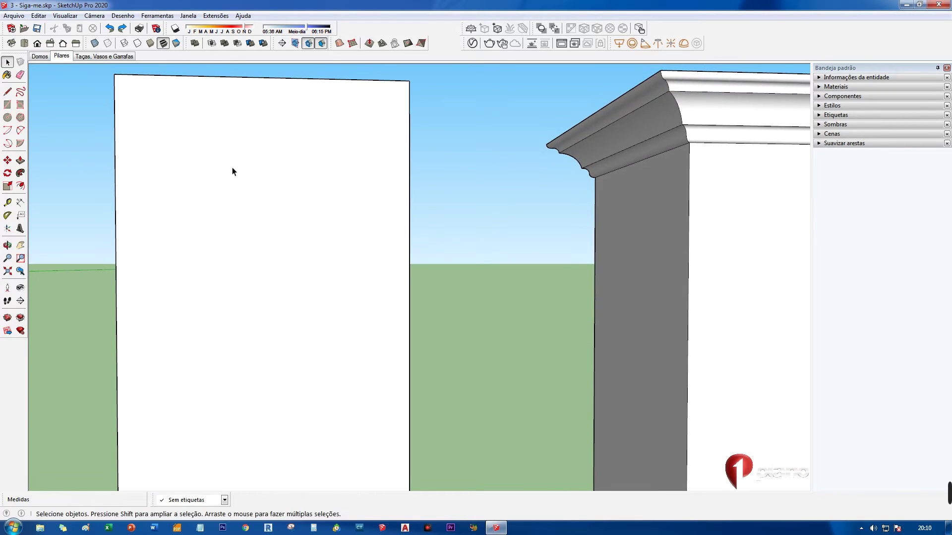
pyautogui.click(8, 105)
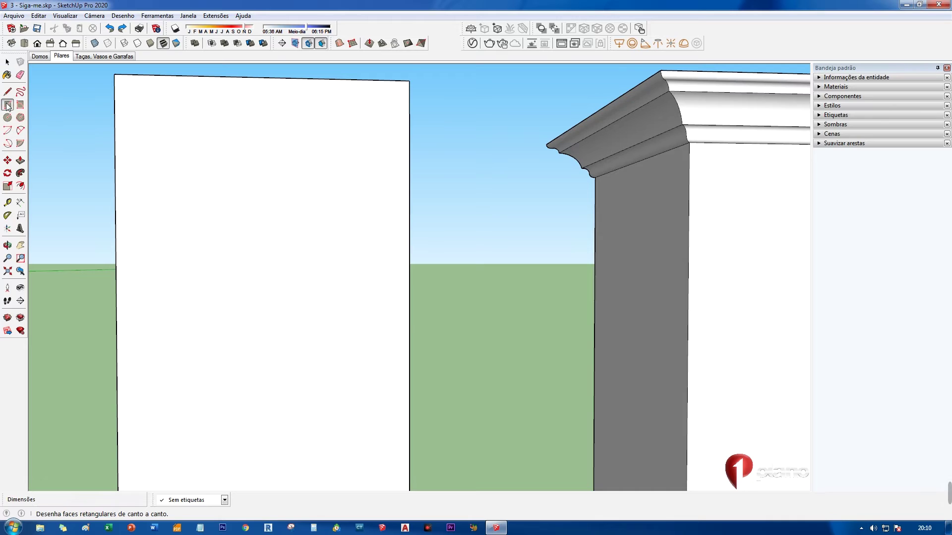
pyautogui.click(409, 81)
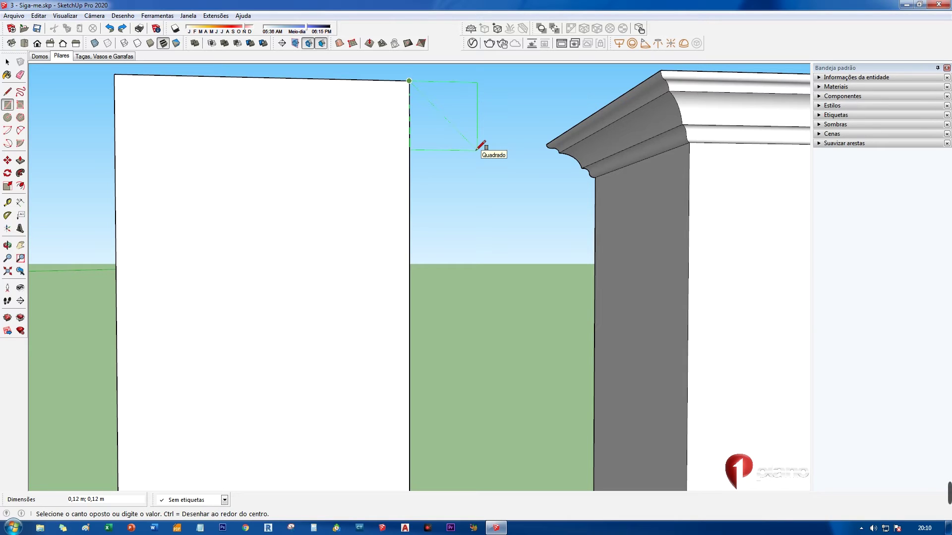
pyautogui.write('0,10;0,10')
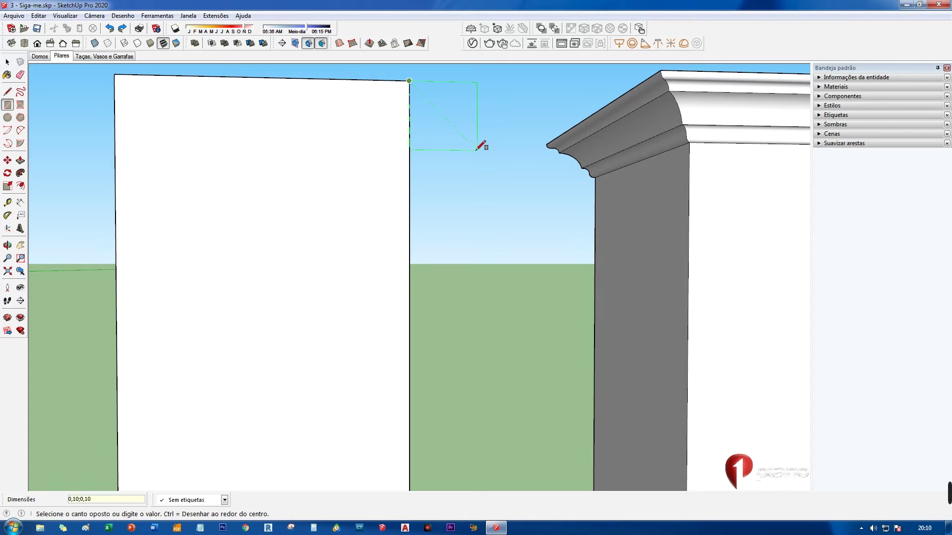
pyautogui.press('Return')
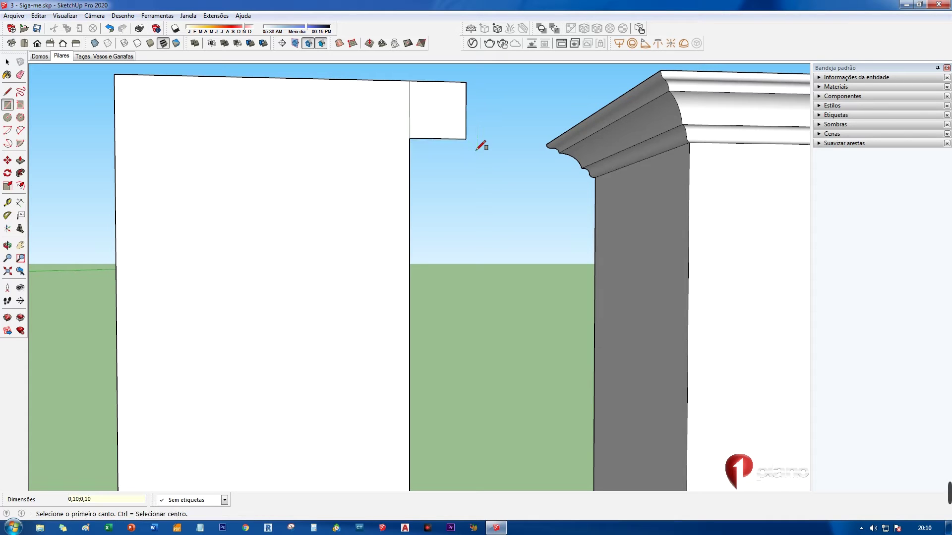
pyautogui.press('space')
# - Draw two connected arcs on the small square, from its upper inner corner toward its middle, the first bulging outward and the second inward
pyautogui.scroll(3, 451, 151)
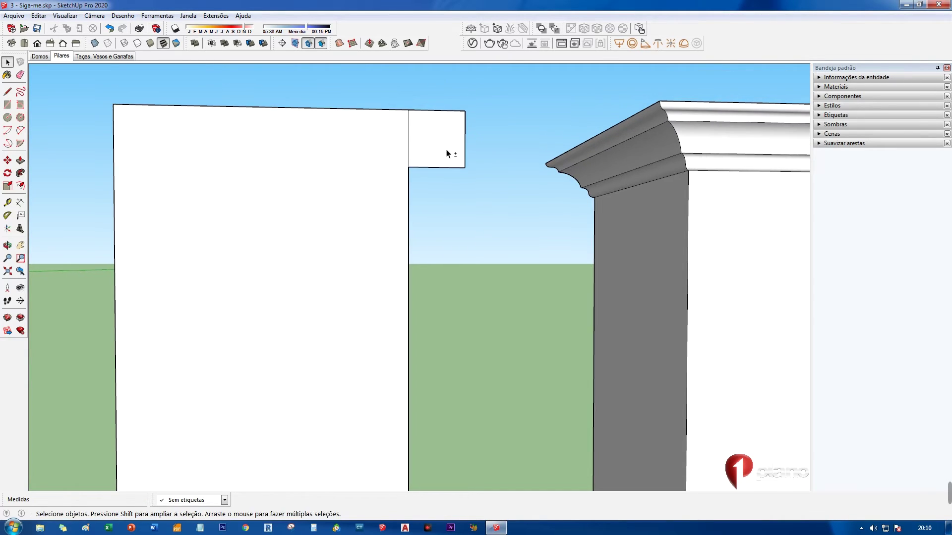
pyautogui.scroll(2, 442, 143)
pyautogui.moveTo(442, 141); pyautogui.dragTo(417, 178, button='middle')
pyautogui.scroll(2, 425, 144)
pyautogui.scroll(1, 425, 174)
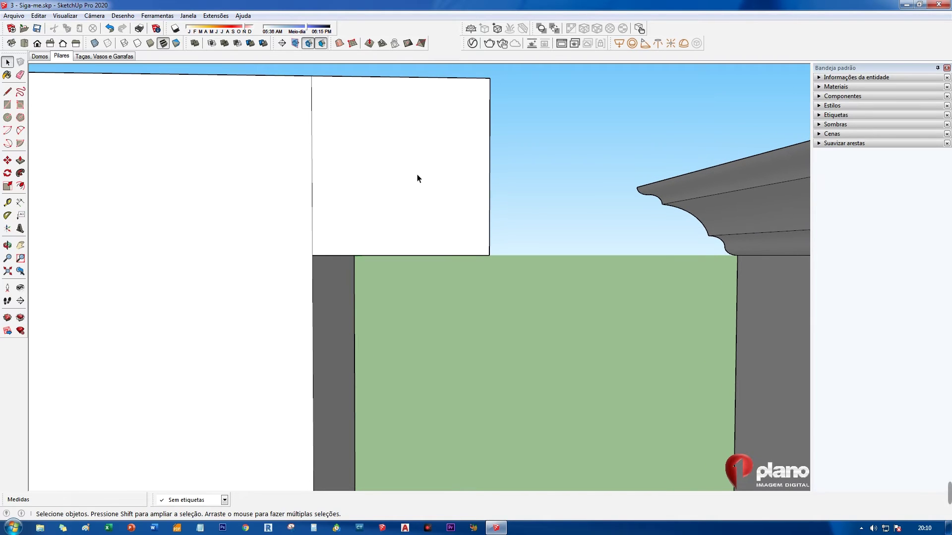
pyautogui.click(20, 131)
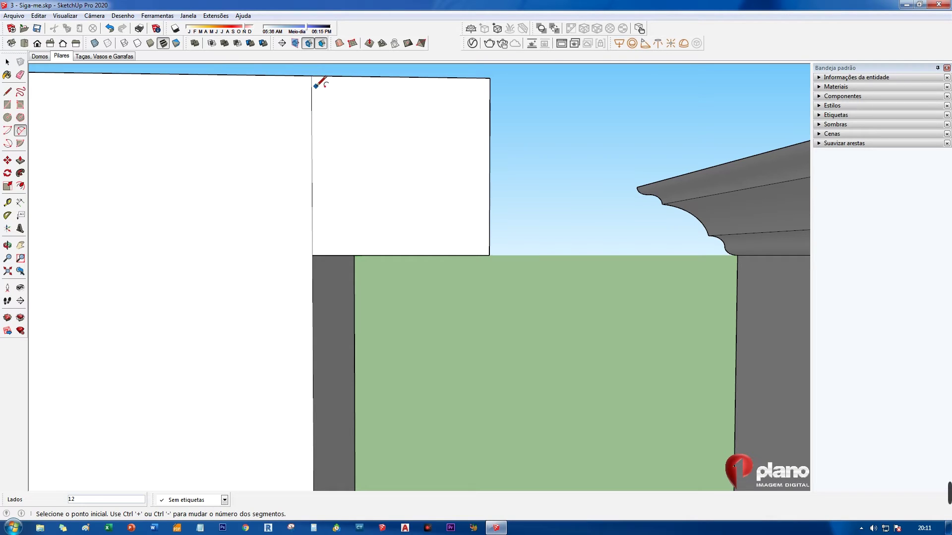
pyautogui.click(311, 76)
pyautogui.click(355, 133)
pyautogui.click(365, 103)
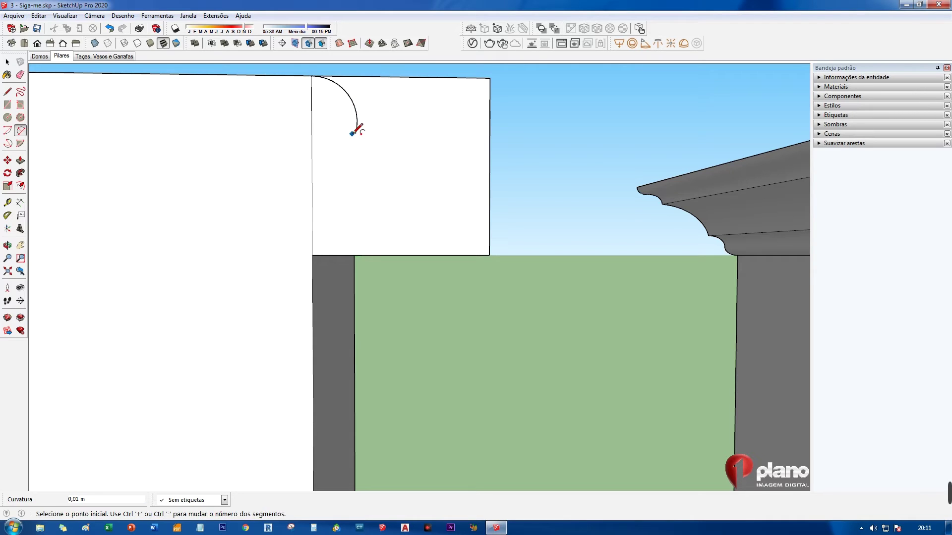
pyautogui.click(355, 133)
pyautogui.click(393, 171)
pyautogui.click(361, 165)
# - Continue the molding curve with an outward-bulging arc and an inward-bulging arc that ends at the square's lower outer corner
pyautogui.click(393, 172)
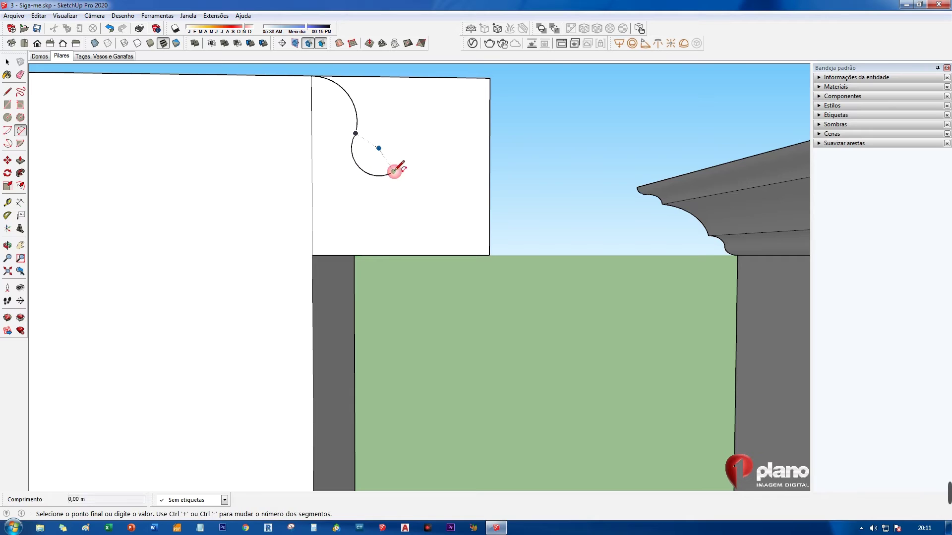
pyautogui.click(431, 209)
pyautogui.click(435, 187)
pyautogui.click(431, 210)
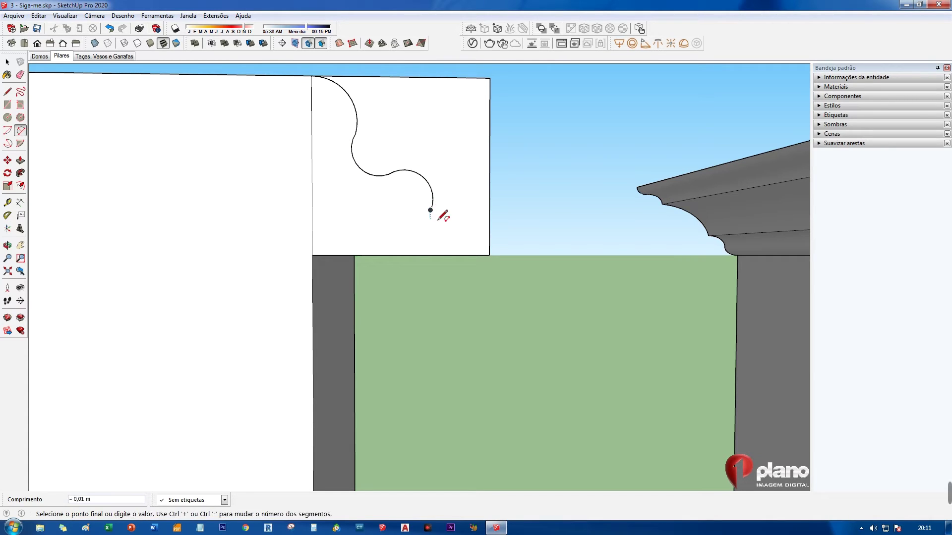
pyautogui.click(490, 255)
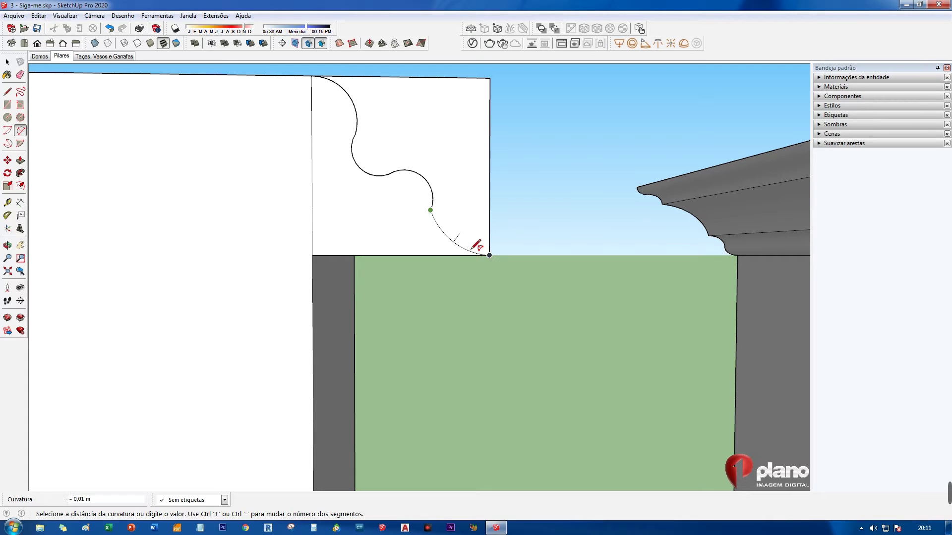
pyautogui.click(451, 245)
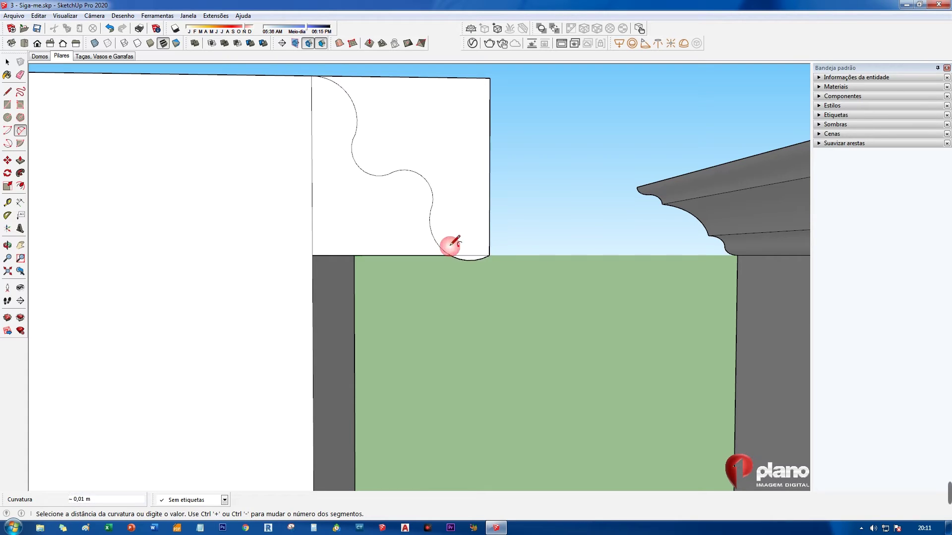
pyautogui.press('space')
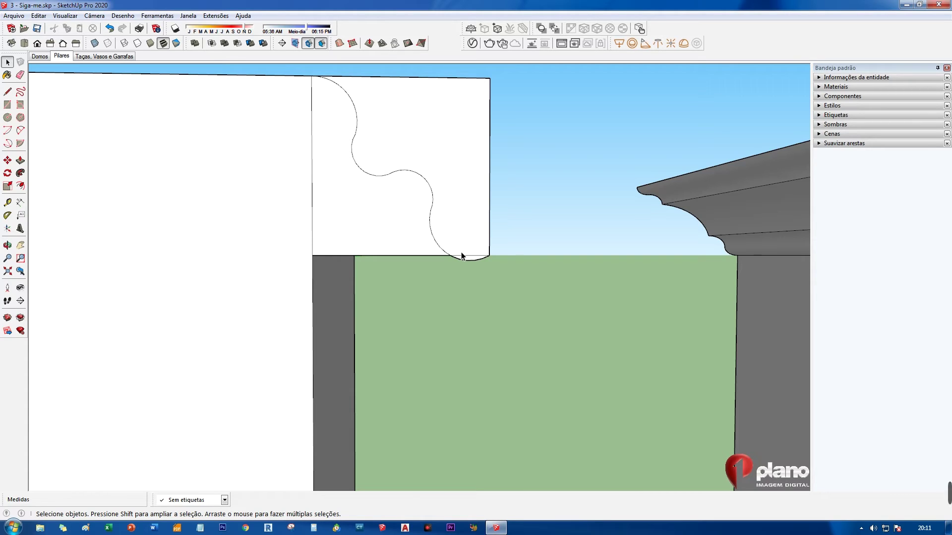
# - Delete the square's top and outer edges, the arc piece below its bottom edge and the leftover bottom segment, keeping only the molding profile
pyautogui.click(434, 79)
pyautogui.press('Delete')
pyautogui.click(489, 142)
pyautogui.press('Delete')
pyautogui.click(472, 259)
pyautogui.press('Delete')
pyautogui.click(472, 256)
pyautogui.press('Delete')
# - Sweep the molding profile around the four top edges of the first plain pillar with Follow Me
pyautogui.moveTo(355, 206)
pyautogui.mouseDown(button='middle')
pyautogui.moveTo(383, 263)
pyautogui.moveTo(291, 231)
pyautogui.moveTo(282, 213)
pyautogui.moveTo(408, 204)
pyautogui.moveTo(489, 225)
pyautogui.moveTo(480, 301)
pyautogui.moveTo(478, 248)
pyautogui.moveTo(485, 295)
pyautogui.mouseUp(button='middle')
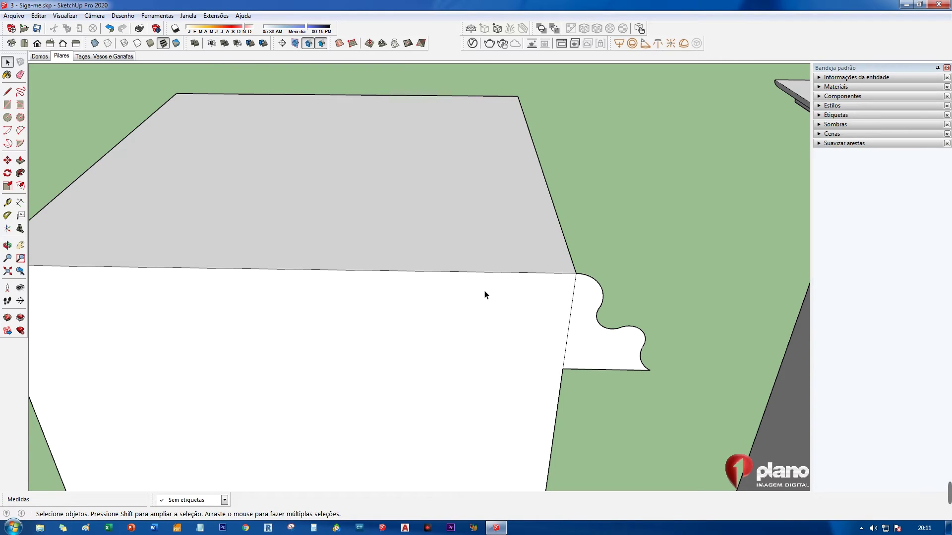
pyautogui.click(568, 246)
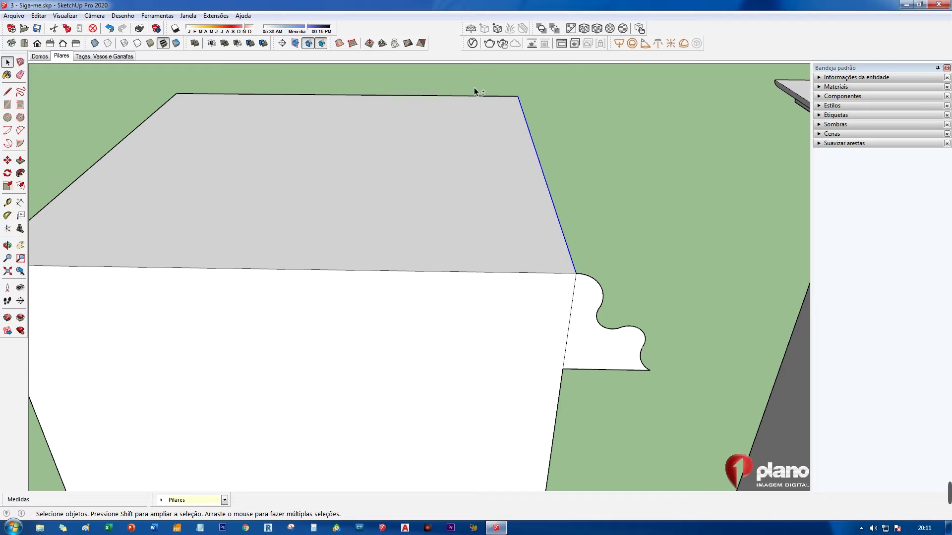
pyautogui.keyDown('shift'); pyautogui.click(123, 137); pyautogui.keyUp('shift')
pyautogui.keyDown('shift'); pyautogui.click(178, 270); pyautogui.keyUp('shift')
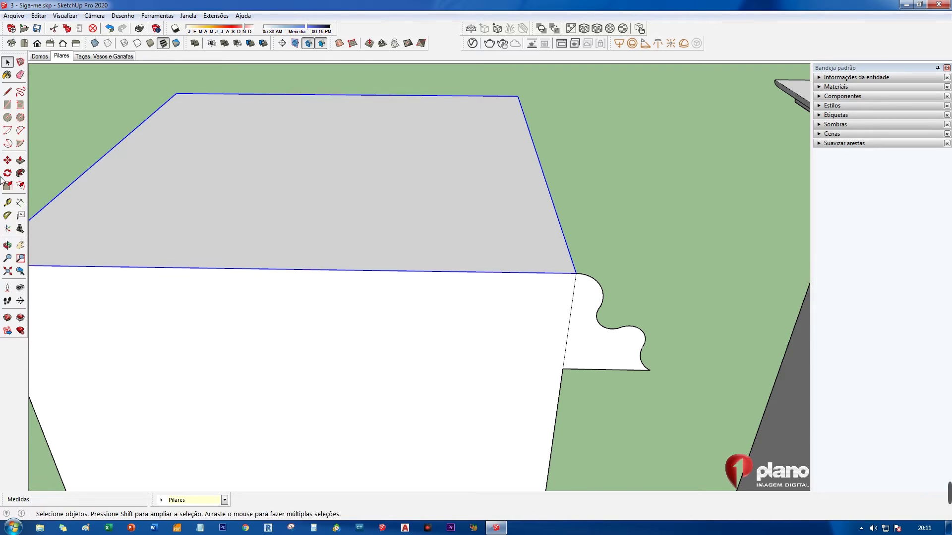
pyautogui.click(19, 172)
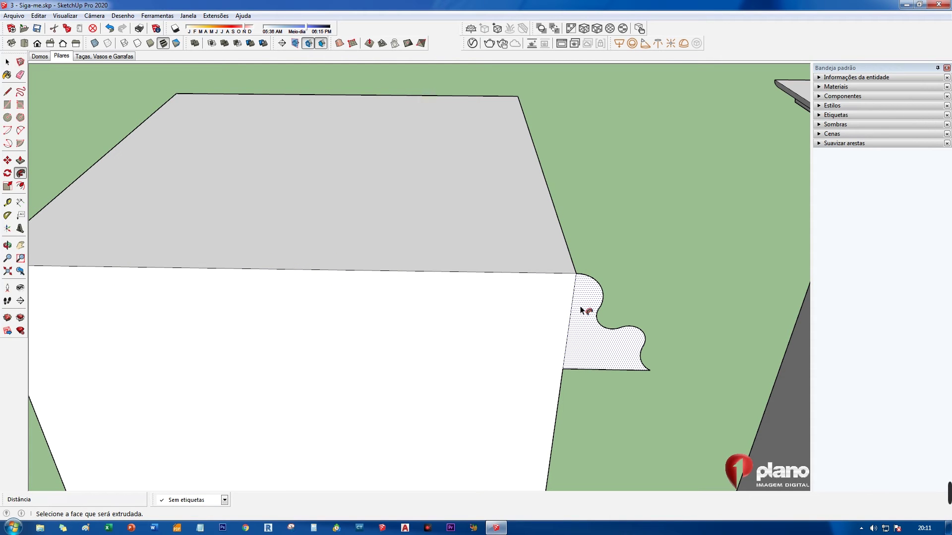
pyautogui.click(581, 310)
pyautogui.press('space')
# - Use Follow Me to sweep the profile standing on the next square pillar's top around its four top edges
pyautogui.moveTo(602, 276); pyautogui.dragTo(333, 251, button='middle')
pyautogui.scroll(4, 330, 251)
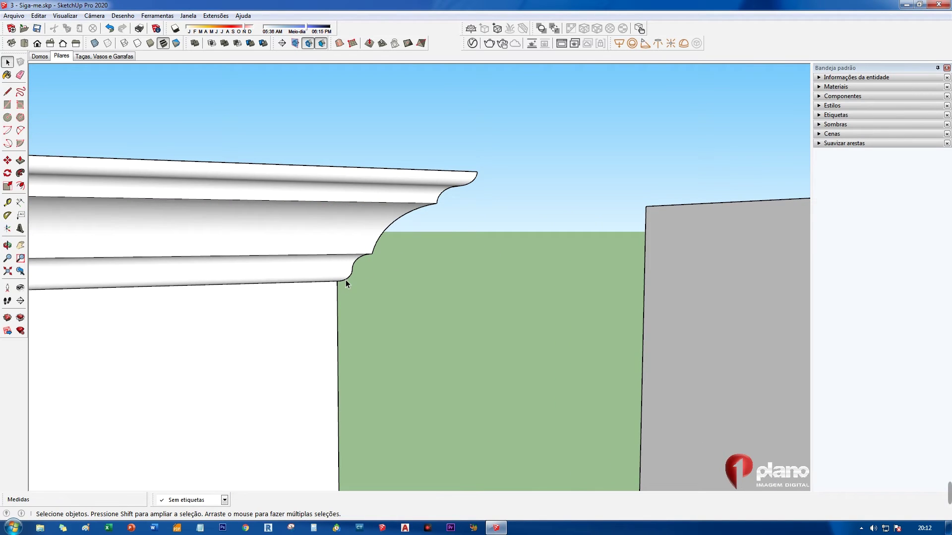
pyautogui.moveTo(439, 198); pyautogui.dragTo(379, 248, button='middle')
pyautogui.scroll(-5, 616, 238)
pyautogui.scroll(2, 600, 239)
pyautogui.moveTo(600, 239); pyautogui.dragTo(440, 266, button='middle')
pyautogui.scroll(3, 456, 243)
pyautogui.scroll(2, 458, 245)
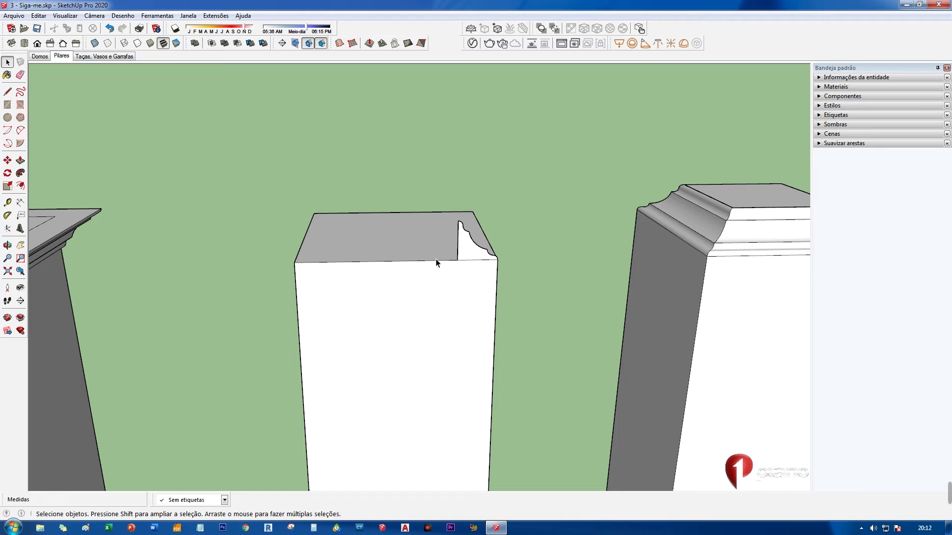
pyautogui.keyDown('shift'); pyautogui.click(433, 263); pyautogui.keyUp('shift')
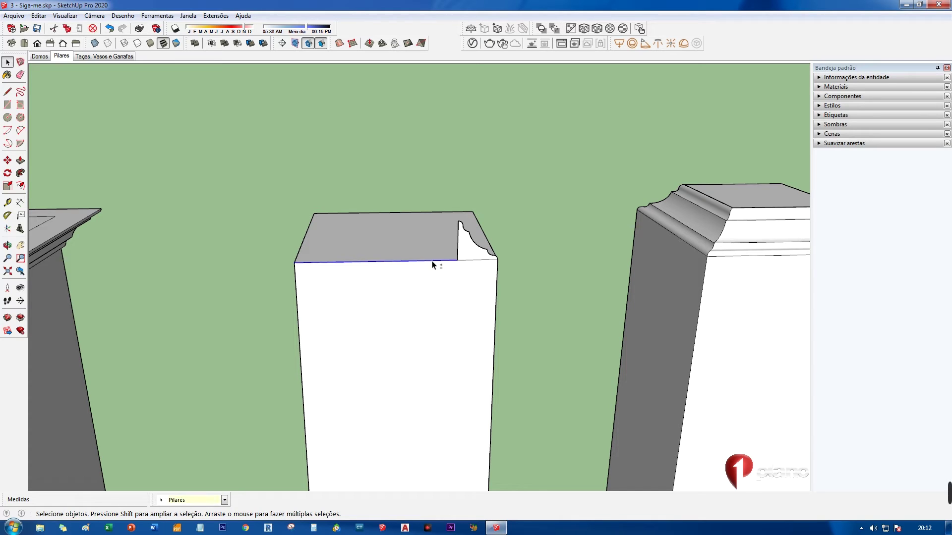
pyautogui.keyDown('shift'); pyautogui.click(490, 243); pyautogui.keyUp('shift')
pyautogui.keyDown('shift'); pyautogui.click(429, 212); pyautogui.keyUp('shift')
pyautogui.keyDown('shift'); pyautogui.click(306, 237); pyautogui.keyUp('shift')
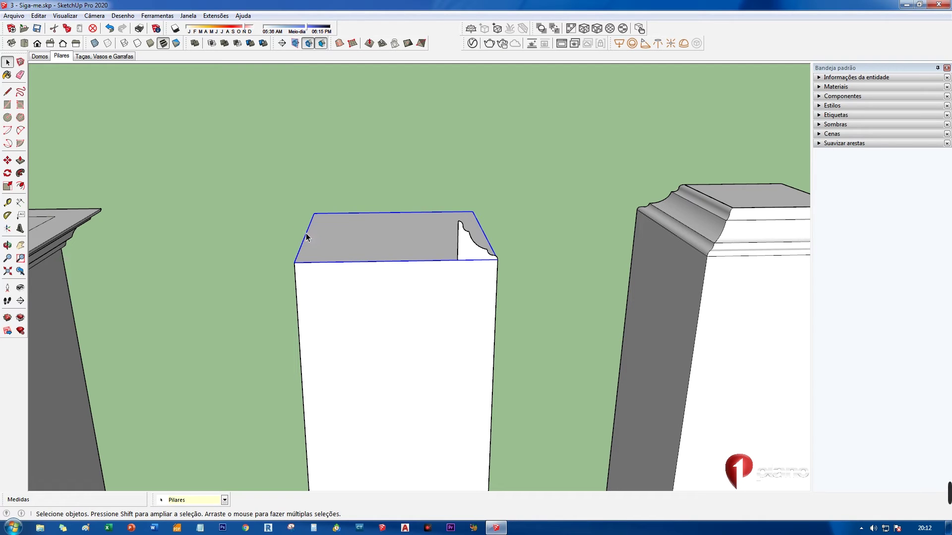
pyautogui.click(20, 173)
pyautogui.click(480, 256)
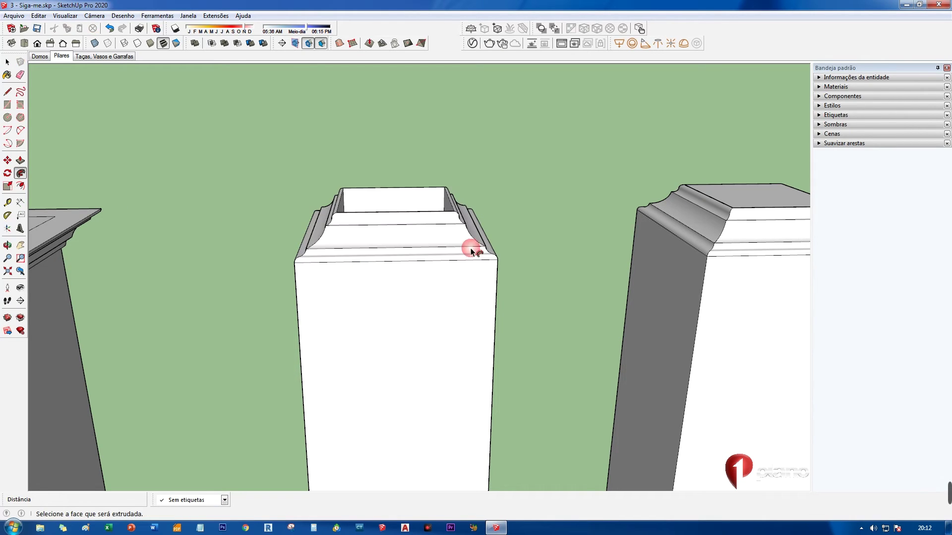
# - Close the opening on top of the swept capital by drawing a line along one inner upper edge between its corners
pyautogui.press('l')
pyautogui.moveTo(471, 248); pyautogui.dragTo(307, 180, button='middle')
pyautogui.scroll(3, 304, 245)
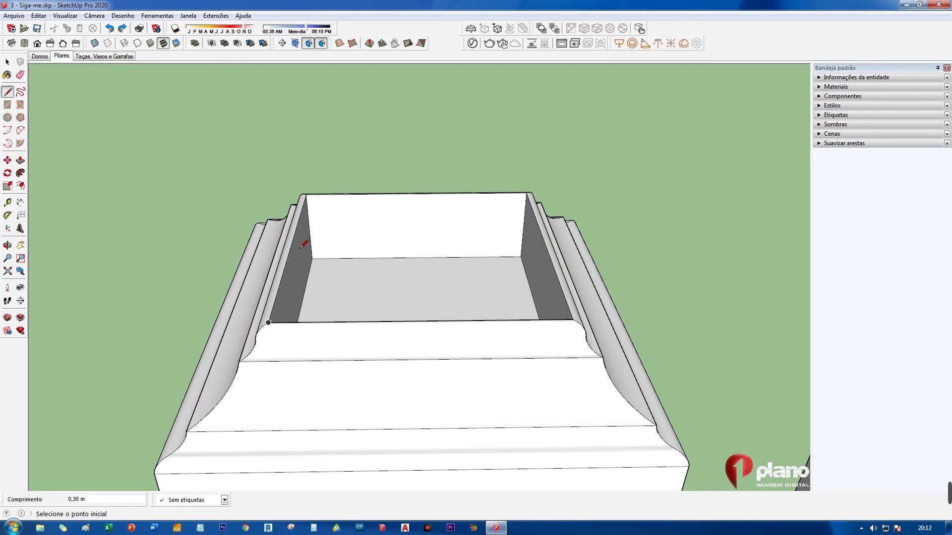
pyautogui.click(306, 194)
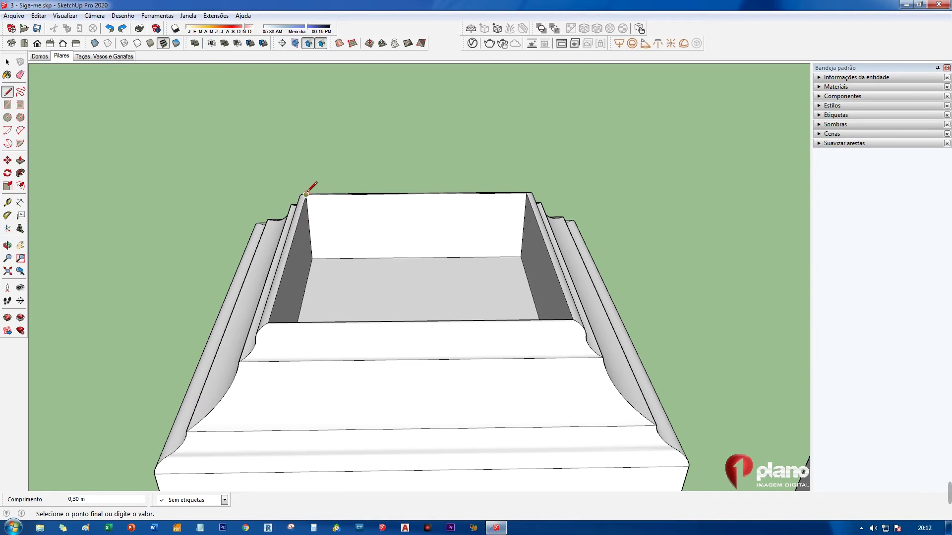
pyautogui.click(268, 323)
pyautogui.click(268, 323)
pyautogui.press('space')
pyautogui.scroll(-3, 387, 293)
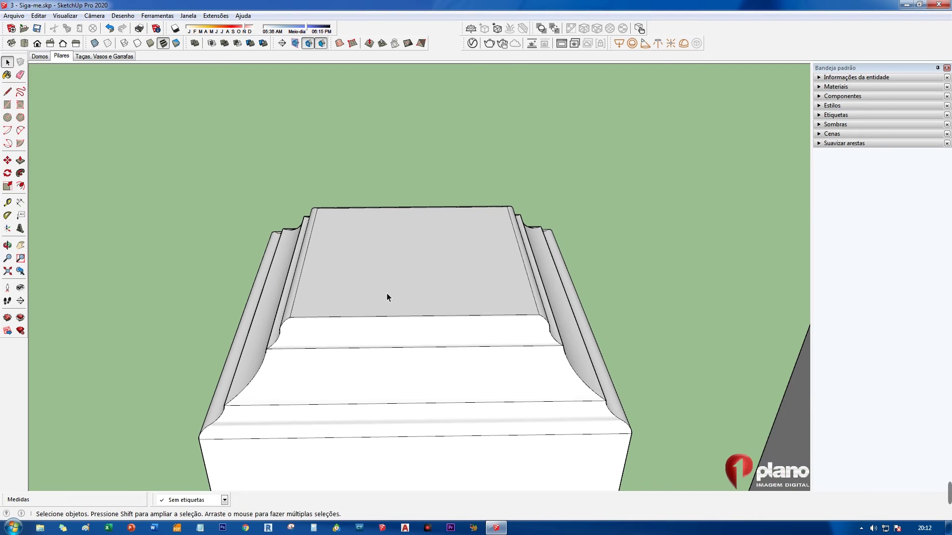
# - Sweep the small molding profile around the circular top edge of the plain cylindrical pillar with Follow Me
pyautogui.moveTo(387, 293); pyautogui.dragTo(319, 295, button='middle')
pyautogui.scroll(-5, 534, 313)
pyautogui.moveTo(533, 312); pyautogui.dragTo(561, 245, button='middle')
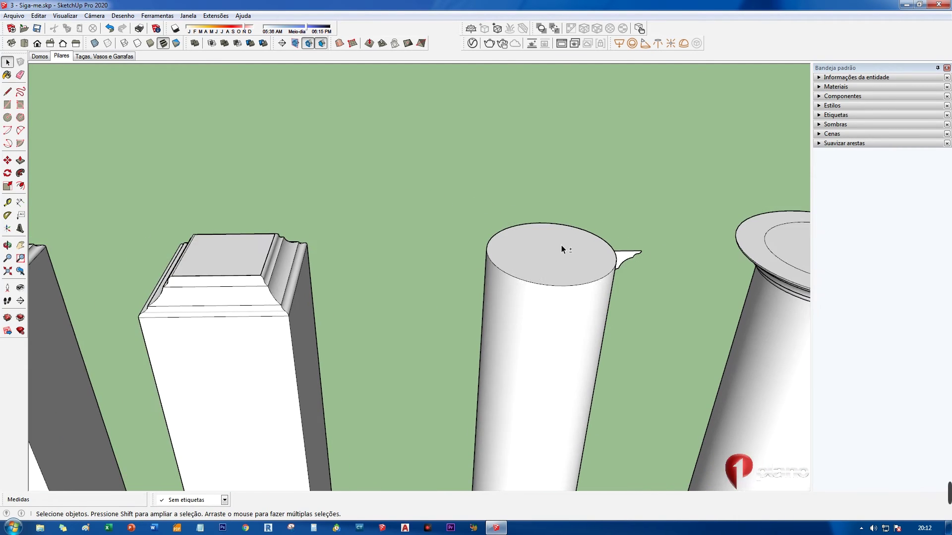
pyautogui.scroll(3, 575, 253)
pyautogui.click(624, 292)
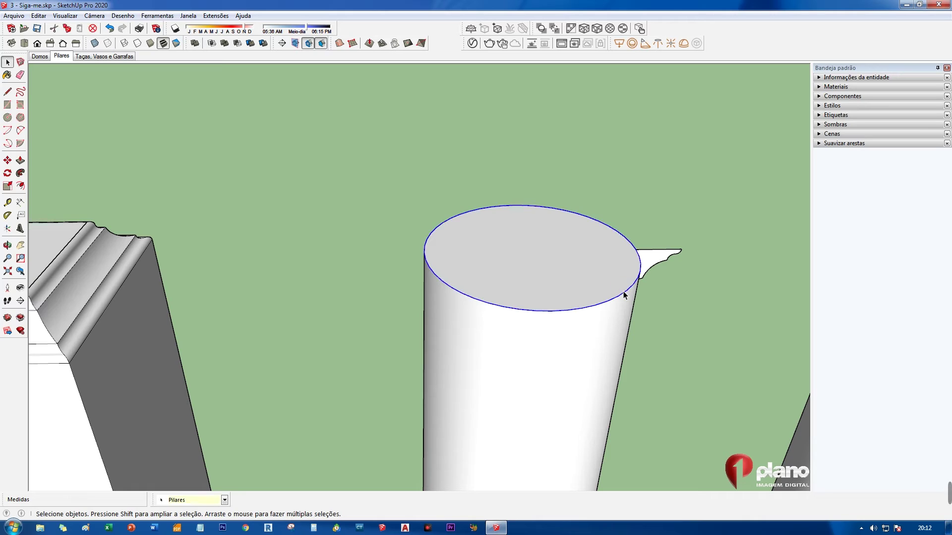
pyautogui.click(20, 173)
pyautogui.click(661, 256)
pyautogui.press('space')
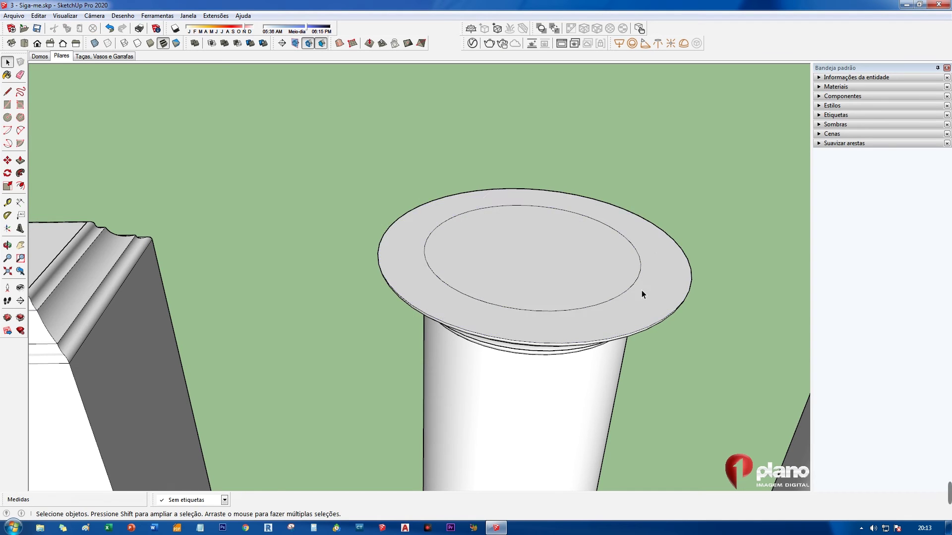
pyautogui.scroll(-3, 619, 308)
pyautogui.moveTo(598, 323); pyautogui.dragTo(547, 198, button='middle')
pyautogui.scroll(-8, 547, 197)
pyautogui.keyDown('shift'); pyautogui.moveTo(560, 258); pyautogui.dragTo(567, 261, button='middle'); pyautogui.keyUp('shift')
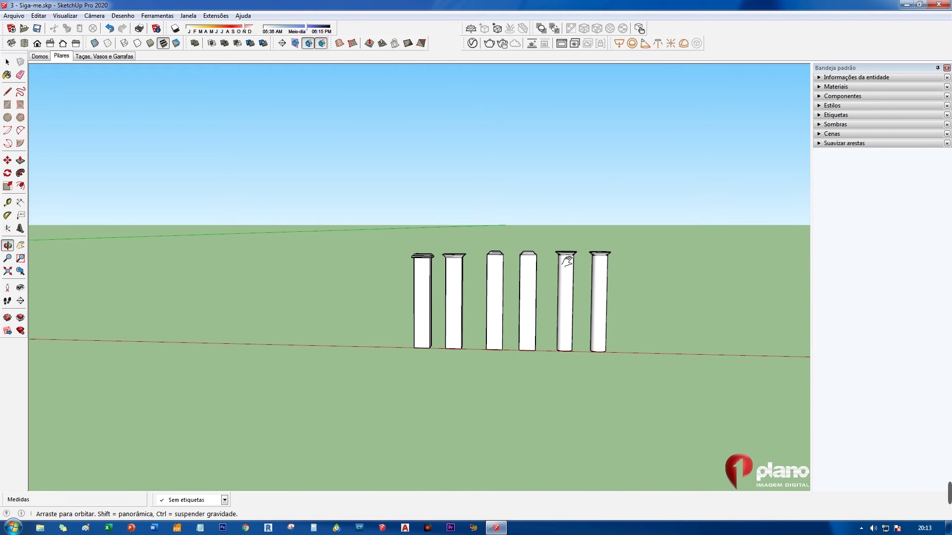
pyautogui.scroll(6, 566, 261)
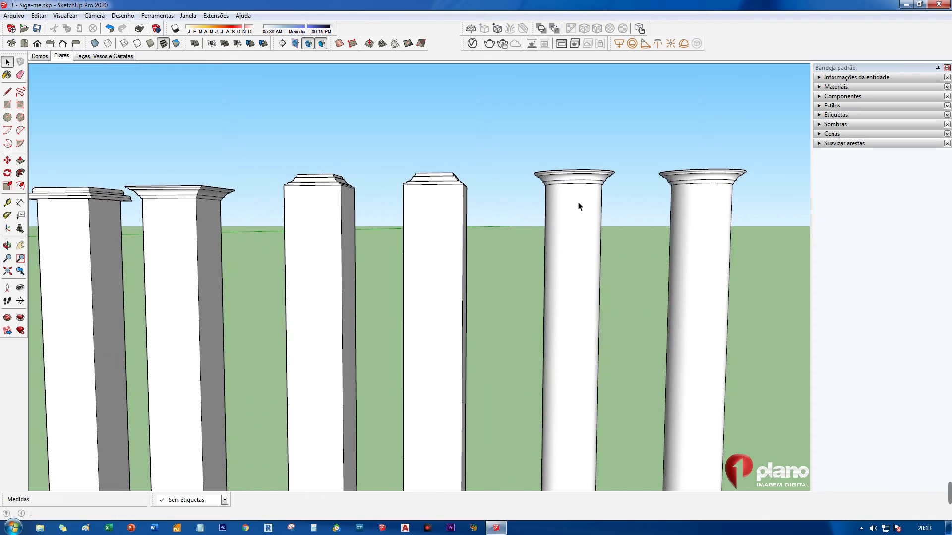
pyautogui.scroll(-3, 570, 210)
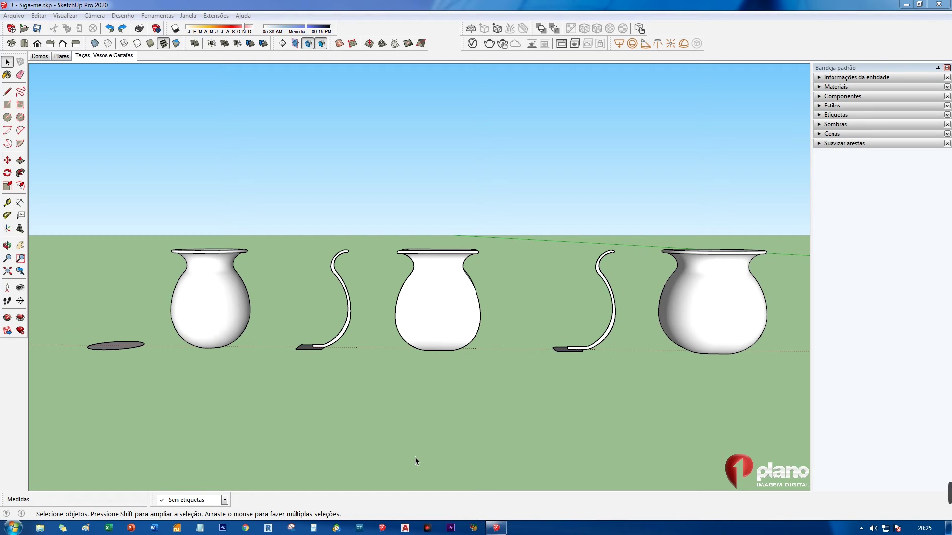
# - In the Taças, Vasos e Garrafas scene, draw a vertical 0.5 m by 1 m rectangle rising from the centre of the circle
pyautogui.moveTo(169, 293); pyautogui.dragTo(363, 325, button='middle')
pyautogui.scroll(10, 317, 320)
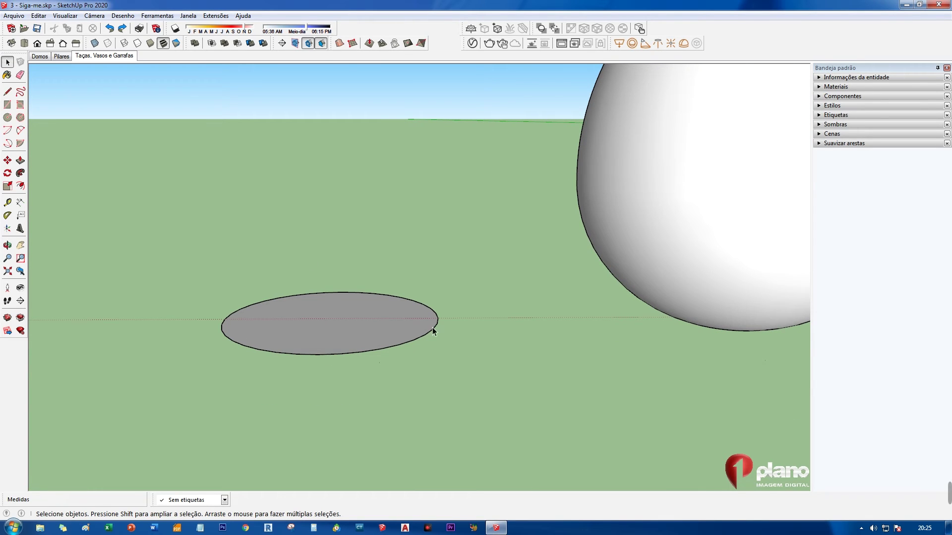
pyautogui.click(7, 105)
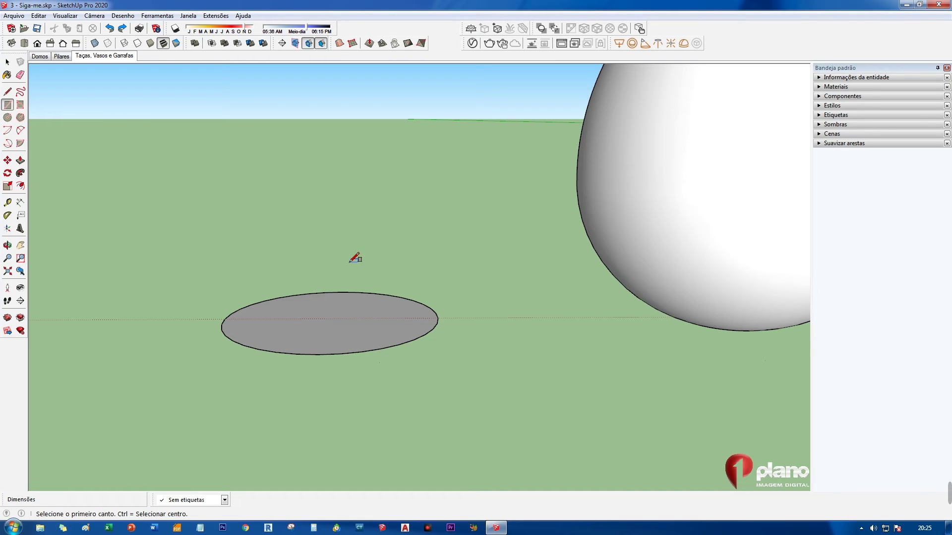
pyautogui.click(332, 318)
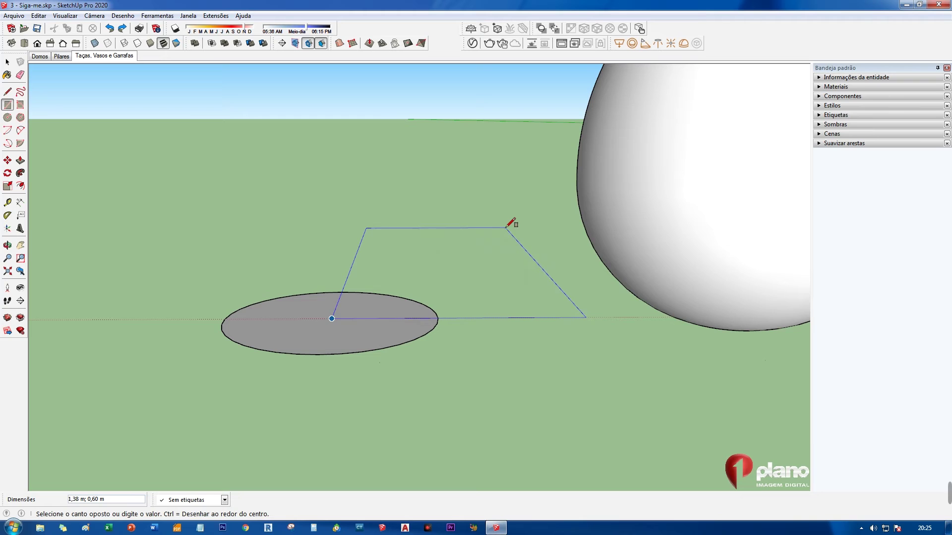
pyautogui.moveTo(476, 204); pyautogui.dragTo(448, 179, button='middle')
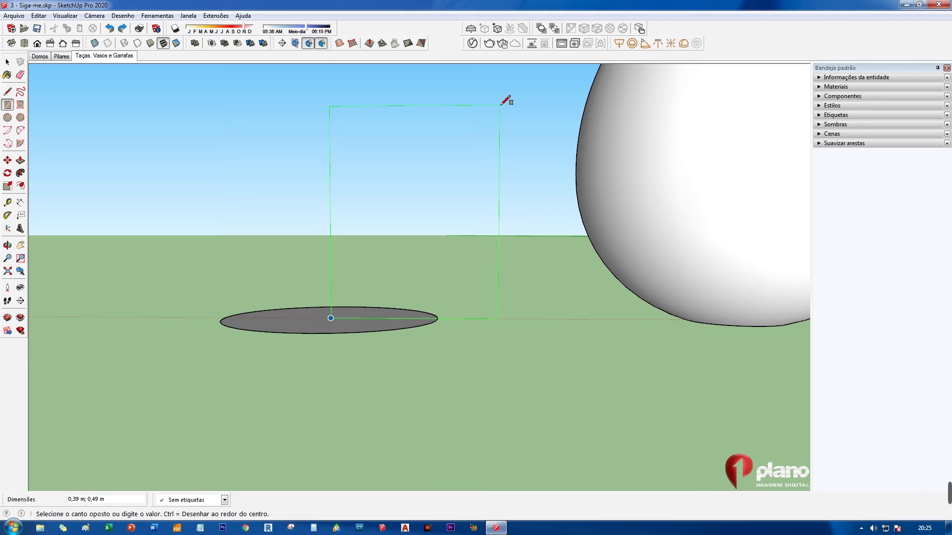
pyautogui.write('0,5;1')
pyautogui.press('Return')
pyautogui.press('space')
# - Draw an outward-bulging arc on the rectangle, from the circle's edge up toward the outer side, with a bulge of about 0.09 m
pyautogui.scroll(3, 497, 254)
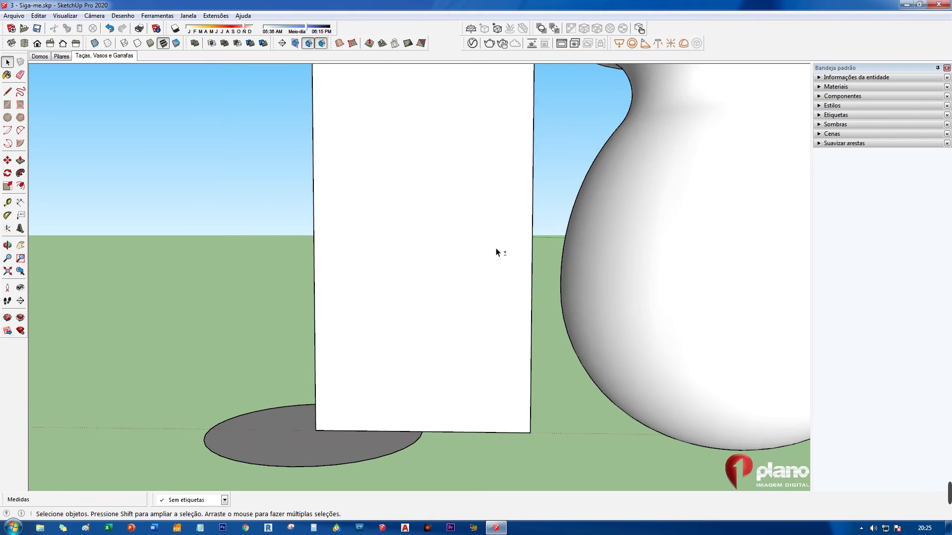
pyautogui.scroll(-3, 495, 268)
pyautogui.scroll(1, 502, 291)
pyautogui.scroll(-1, 477, 283)
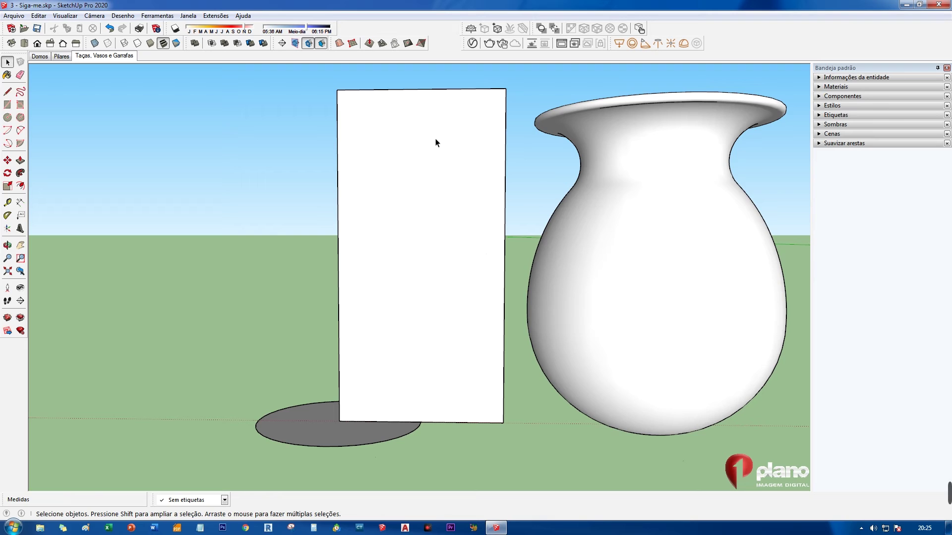
pyautogui.click(19, 131)
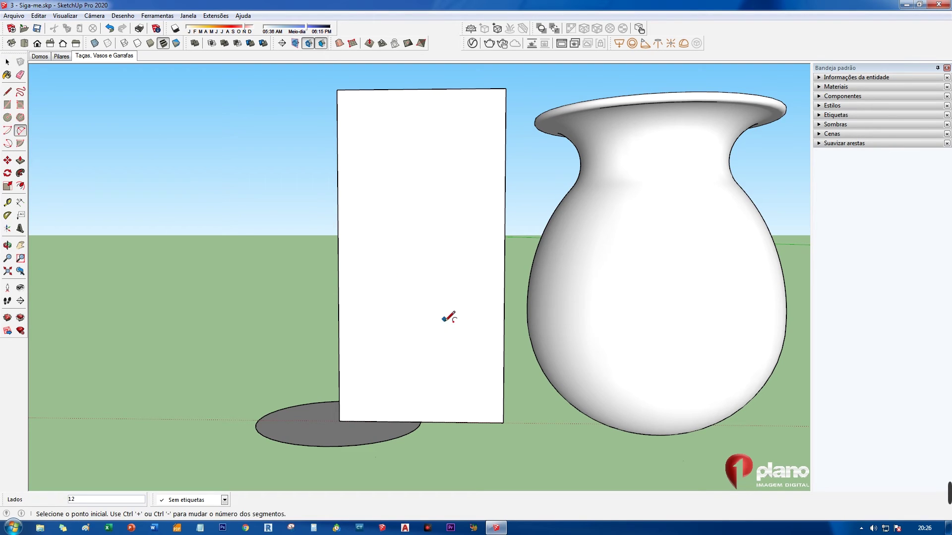
pyautogui.click(421, 421)
pyautogui.click(483, 307)
pyautogui.click(489, 369)
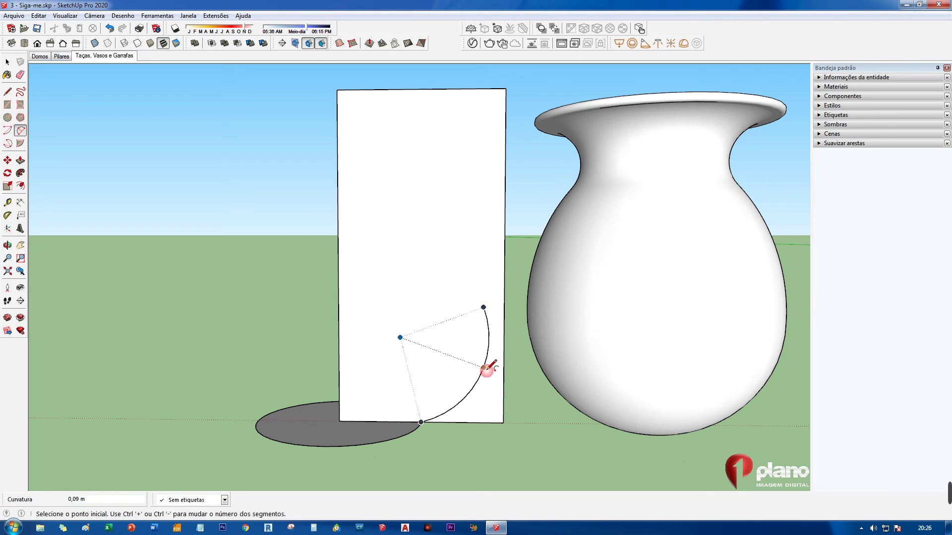
# - Continue the vase curve with a tangent arc narrowing inward to the neck and a tangent arc ending on the rectangle's top edge
pyautogui.click(483, 308)
pyautogui.click(403, 217)
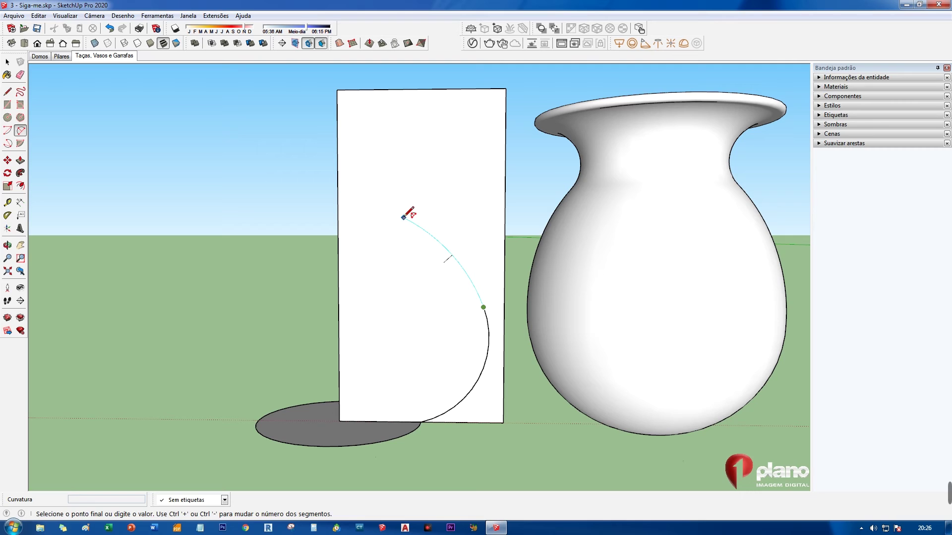
pyautogui.click(436, 224)
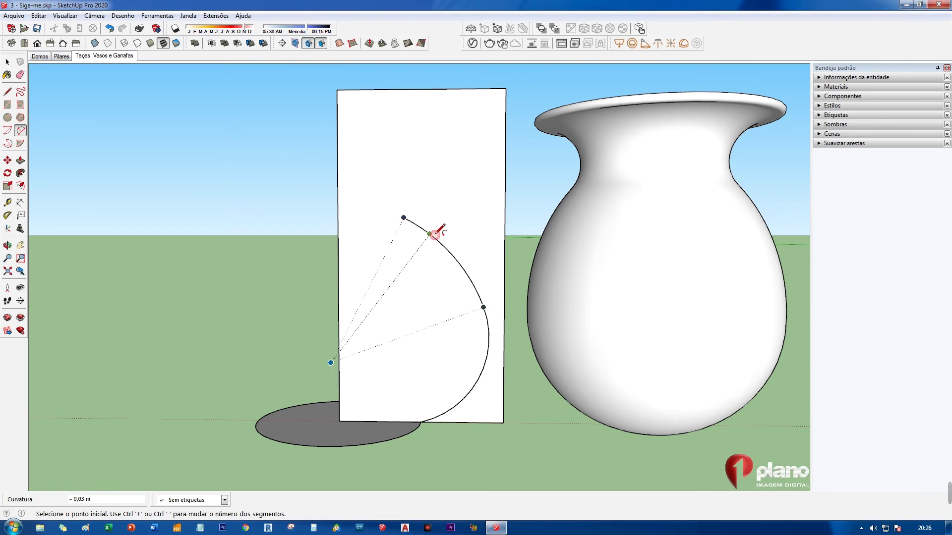
pyautogui.click(404, 217)
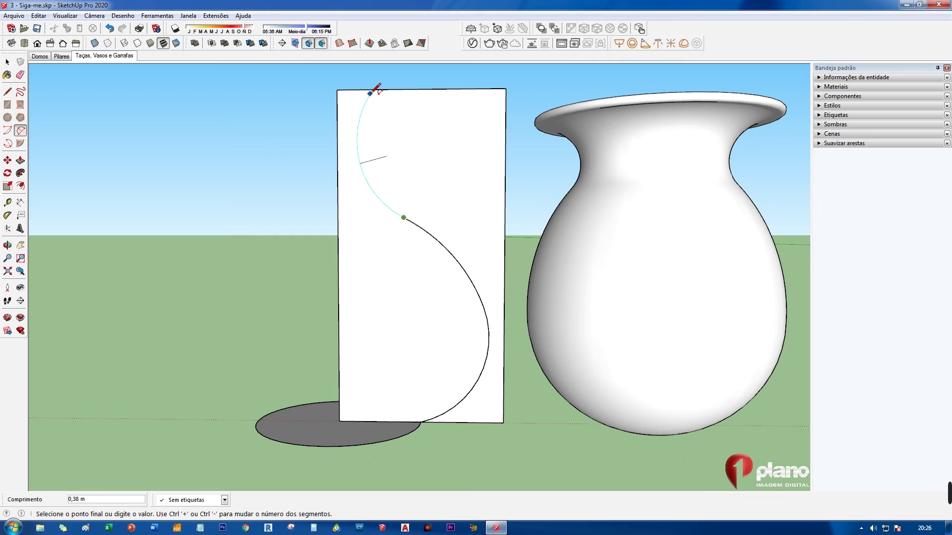
pyautogui.click(371, 89)
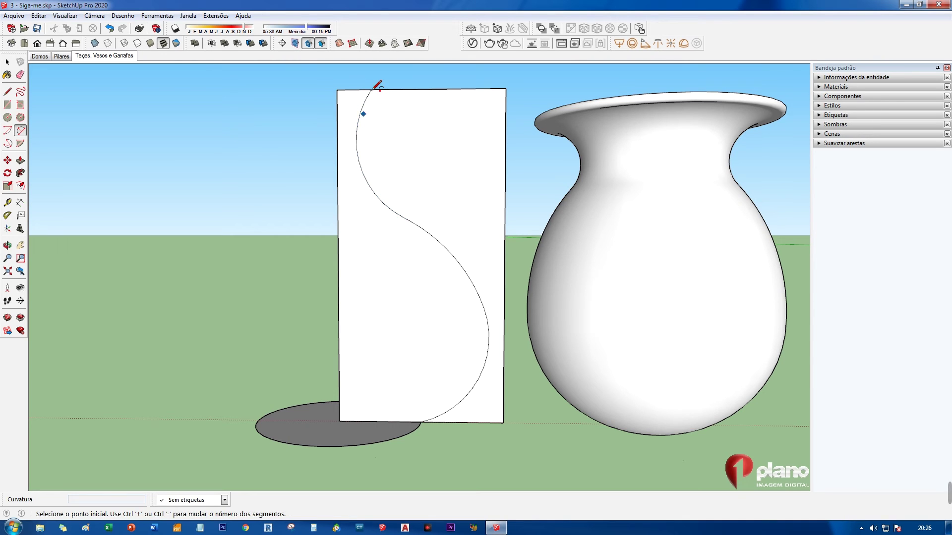
pyautogui.press('space')
# - Delete the rectangle's outer edge and the bottom and top edge segments outside the curve, leaving the vase profile
pyautogui.keyDown('shift'); pyautogui.moveTo(452, 272); pyautogui.dragTo(431, 274, button='middle'); pyautogui.keyUp('shift')
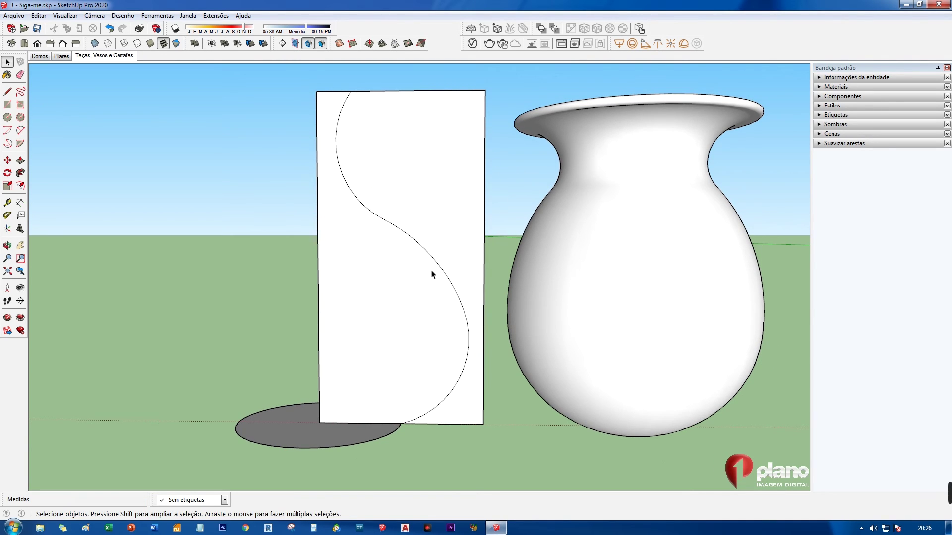
pyautogui.click(469, 424)
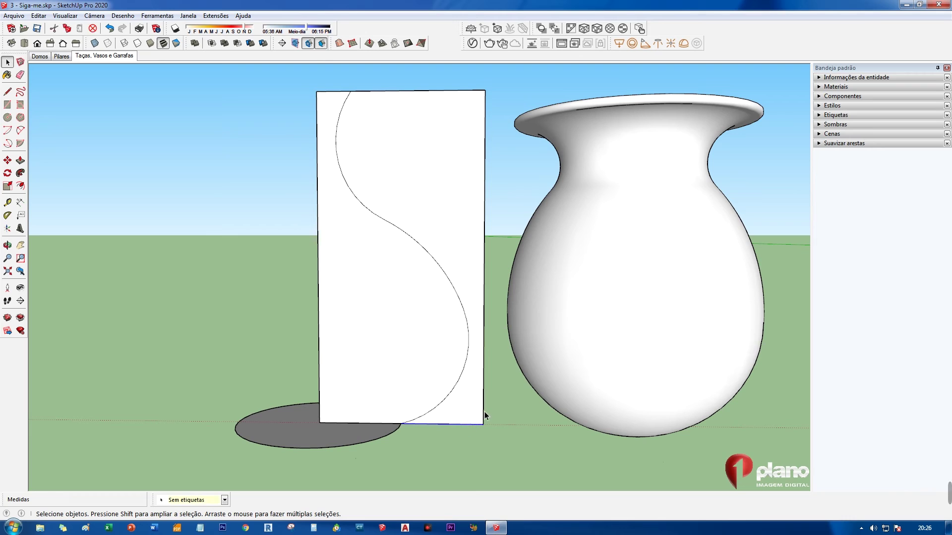
pyautogui.press('Delete')
pyautogui.click(484, 254)
pyautogui.press('Delete')
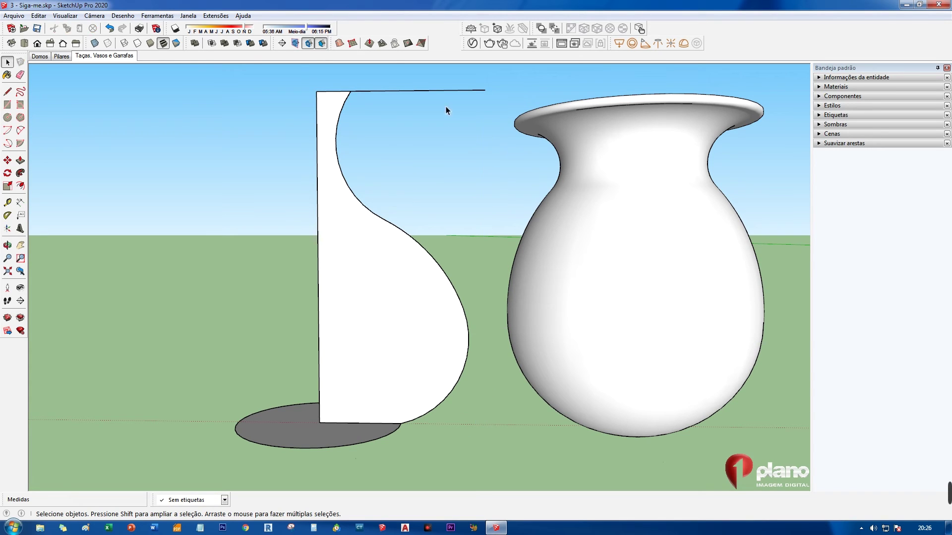
pyautogui.click(427, 90)
pyautogui.press('Delete')
# - Offset the vase profile's three connected curve segments inward to outline a thin wall
pyautogui.click(447, 278)
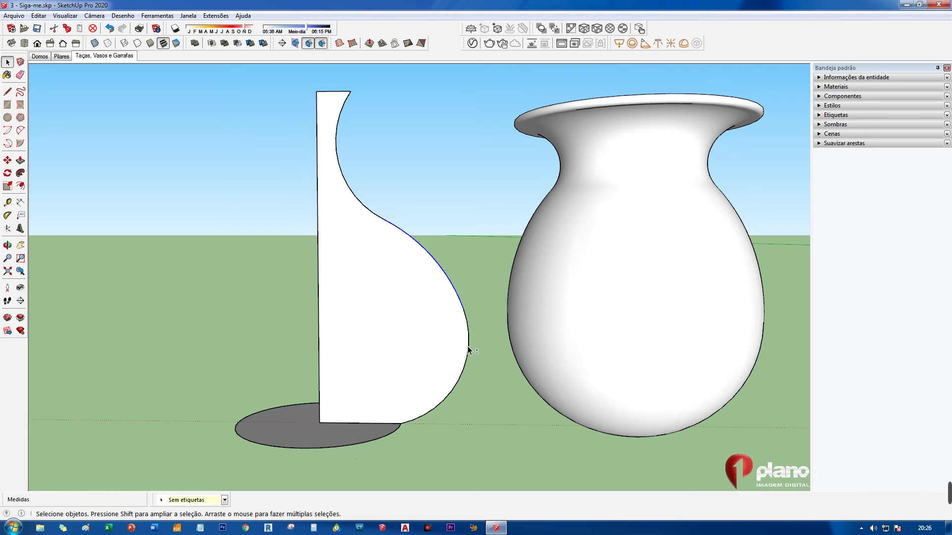
pyautogui.keyDown('shift'); pyautogui.click(469, 344); pyautogui.keyUp('shift')
pyautogui.keyDown('shift'); pyautogui.click(340, 165); pyautogui.keyUp('shift')
pyautogui.click(20, 187)
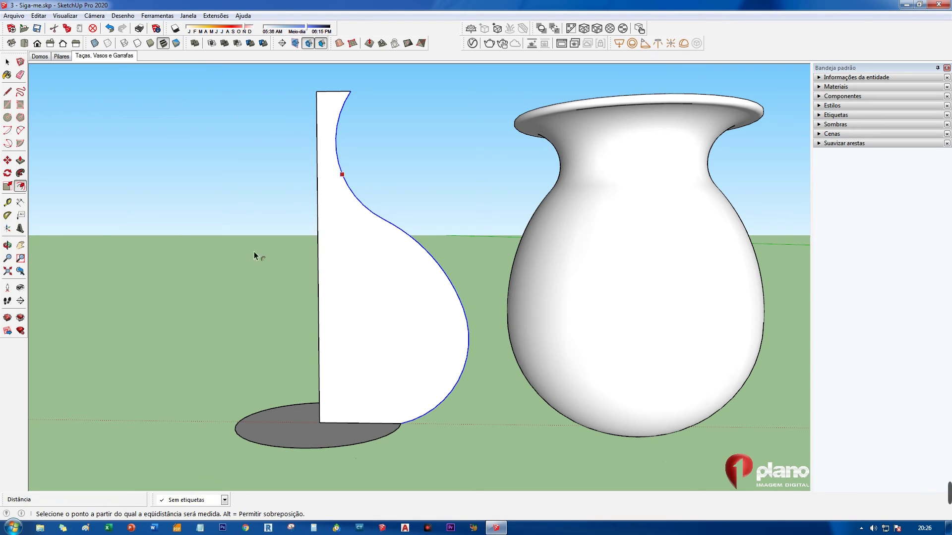
pyautogui.click(418, 246)
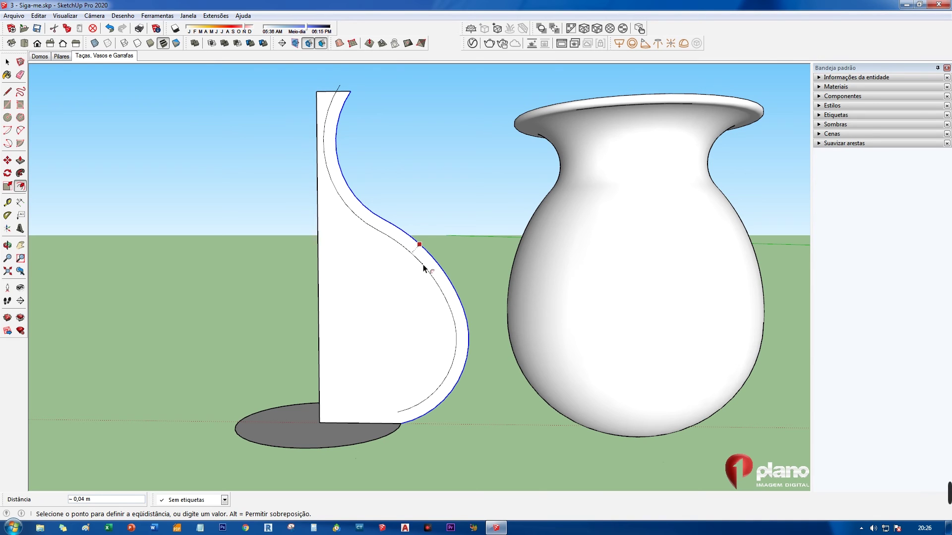
pyautogui.write('0')
pyautogui.press('Return')
pyautogui.press('space')
# - Draw a horizontal line from the lower end of the offset curve to the profile's vertical straight edge, closing the base thickness
pyautogui.moveTo(432, 320); pyautogui.dragTo(448, 263, button='middle')
pyautogui.scroll(3, 408, 369)
pyautogui.click(7, 92)
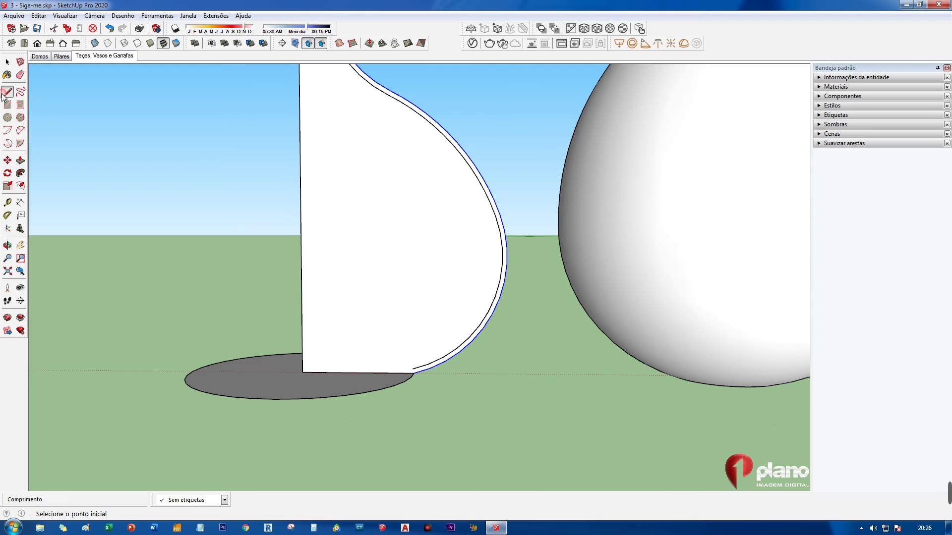
pyautogui.scroll(3, 427, 373)
pyautogui.click(428, 375)
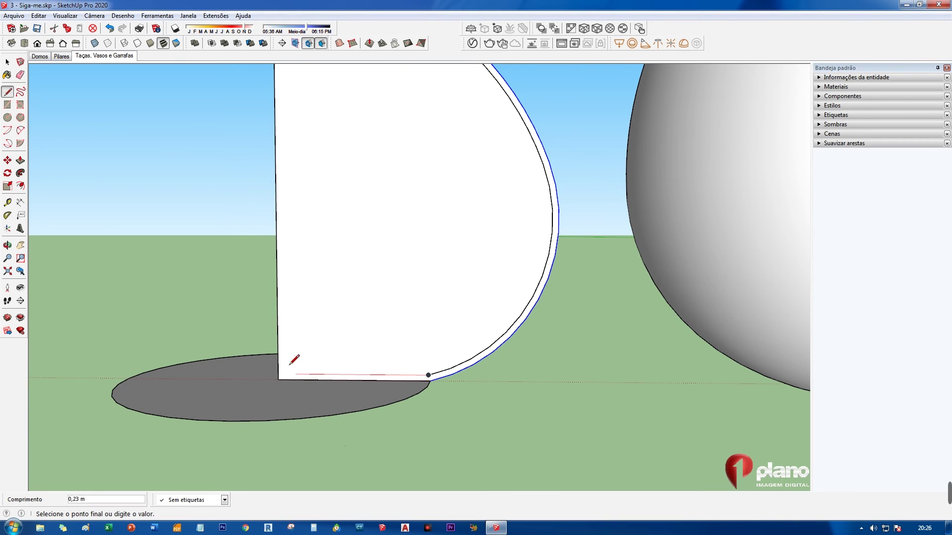
pyautogui.click(278, 374)
pyautogui.press('space')
# - Delete the large inner face, the vertical axis edge and the leftover edges at the rim, keeping only the thin wall profile
pyautogui.click(372, 359)
pyautogui.scroll(-2, 372, 310)
pyautogui.keyDown('shift'); pyautogui.moveTo(372, 310); pyautogui.dragTo(398, 379, button='middle'); pyautogui.keyUp('shift')
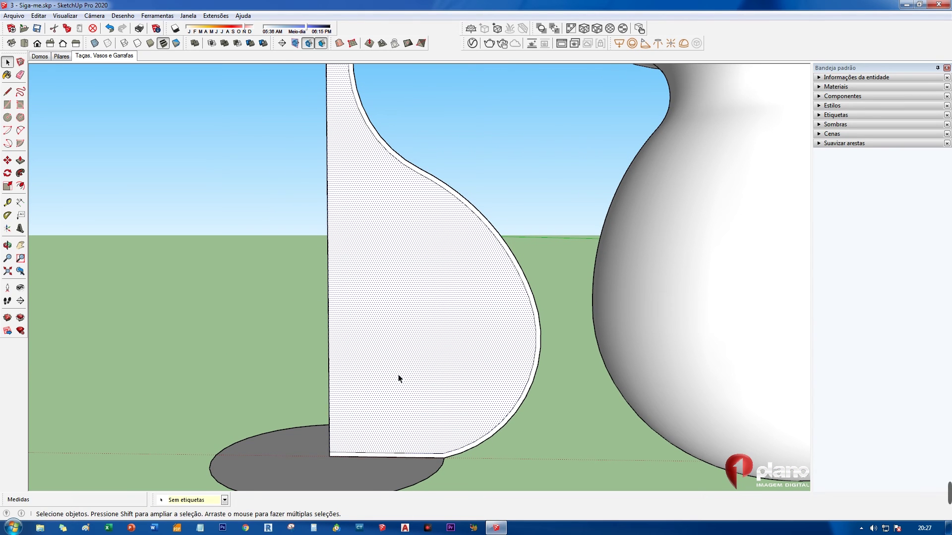
pyautogui.press('Delete')
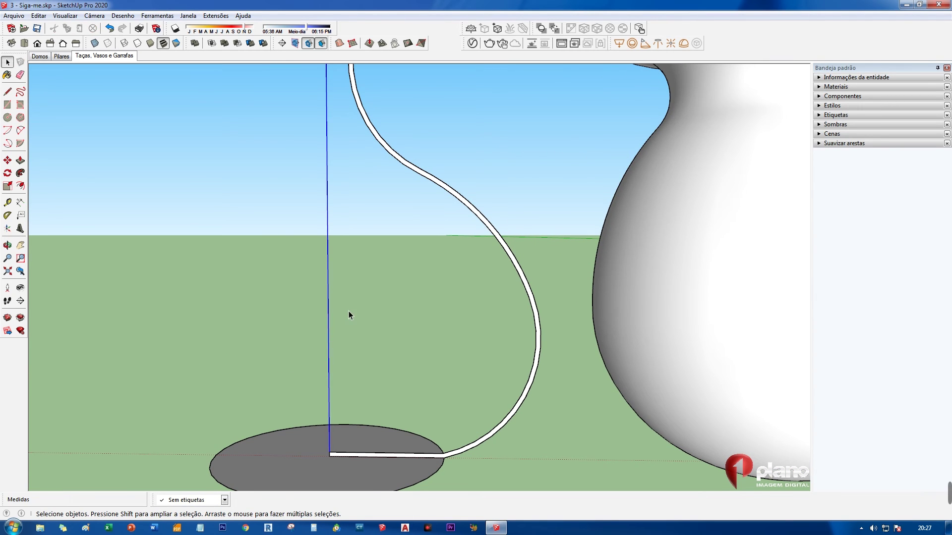
pyautogui.press('Delete')
pyautogui.keyDown('shift'); pyautogui.moveTo(350, 306); pyautogui.dragTo(359, 397, button='middle'); pyautogui.keyUp('shift')
pyautogui.keyDown('shift'); pyautogui.moveTo(362, 218); pyautogui.dragTo(367, 280, button='middle'); pyautogui.keyUp('shift')
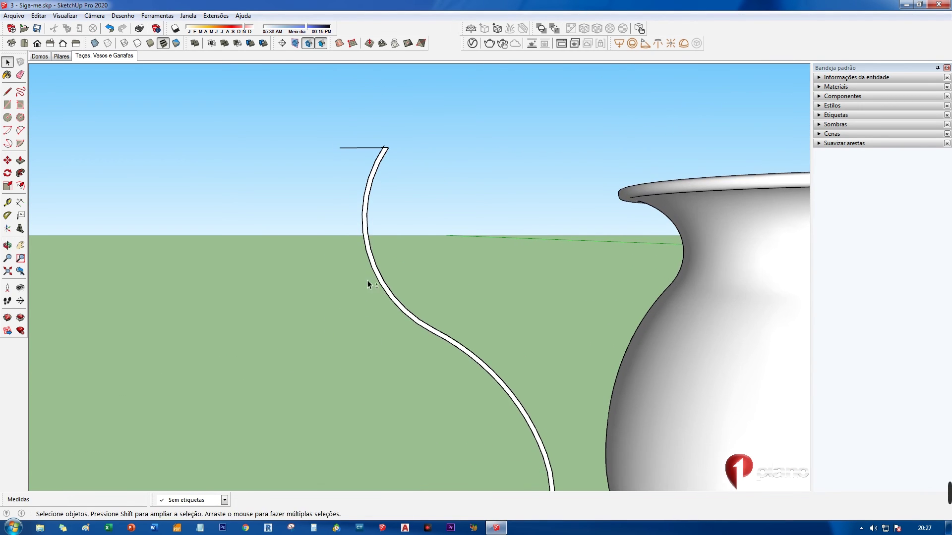
pyautogui.click(360, 149)
pyautogui.press('Delete')
pyautogui.click(384, 145)
# - Sweep the thin wall profile around the base circle with Follow Me to form the round vase
pyautogui.scroll(-3, 383, 352)
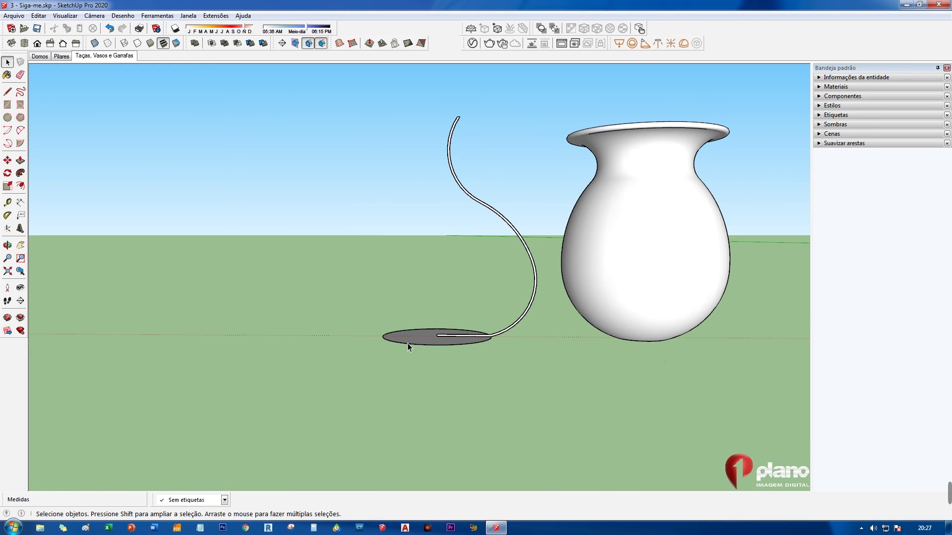
pyautogui.click(406, 345)
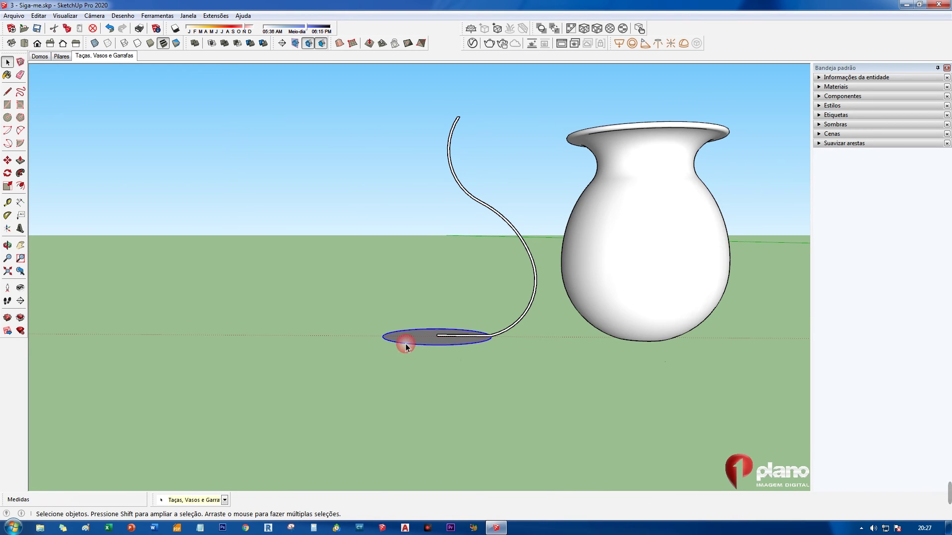
pyautogui.click(20, 173)
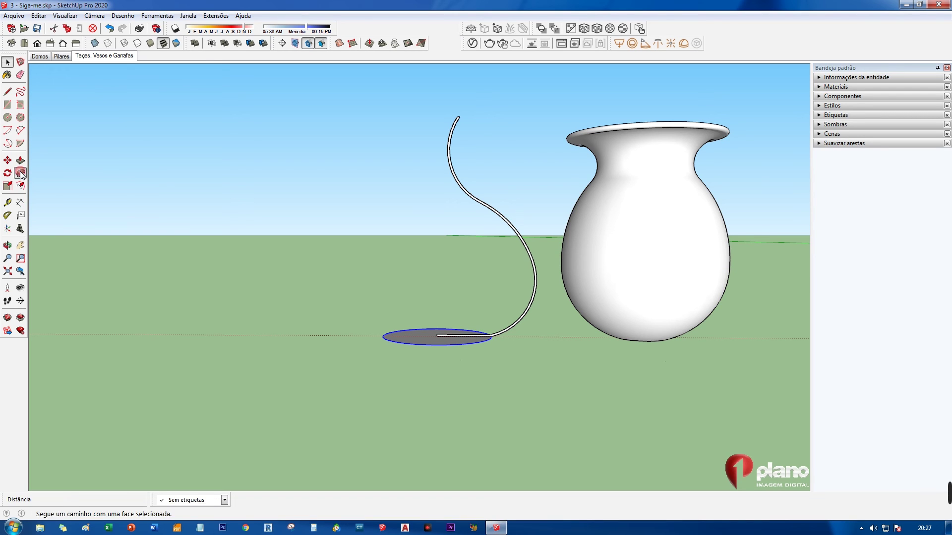
pyautogui.click(533, 270)
pyautogui.click(534, 267)
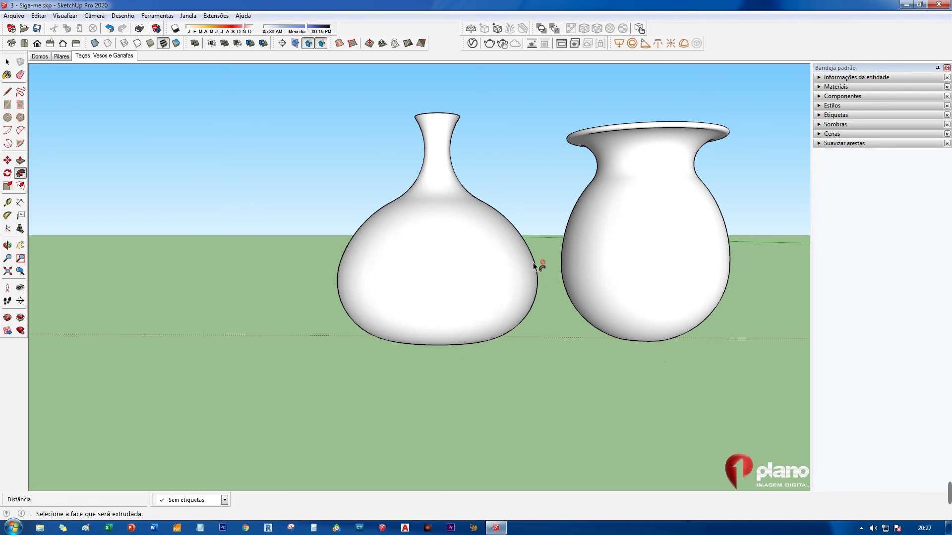
pyautogui.press('space')
# - Select all the edges of the square base and sweep its curved wall profile around them with Follow Me
pyautogui.moveTo(527, 276); pyautogui.dragTo(280, 294, button='middle')
pyautogui.keyDown('shift'); pyautogui.moveTo(627, 303); pyautogui.dragTo(514, 295, button='middle'); pyautogui.keyUp('shift')
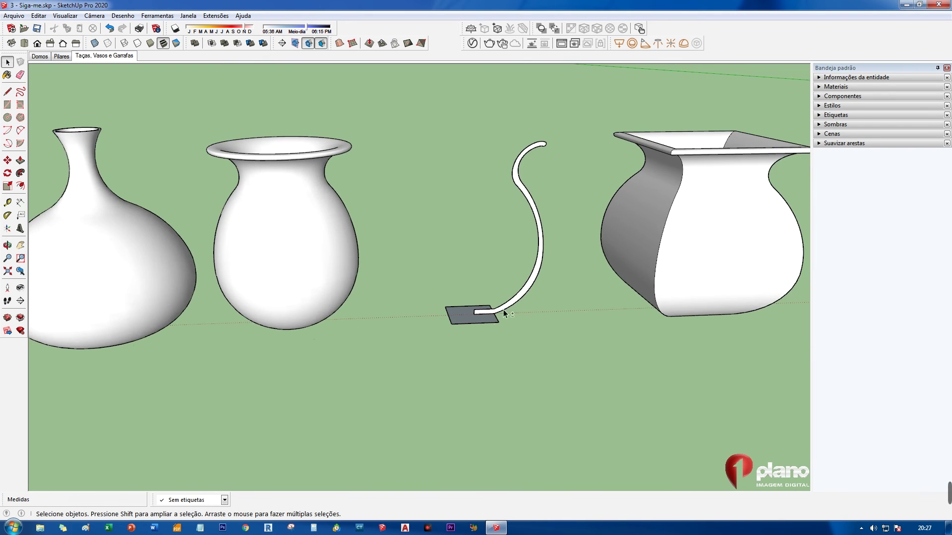
pyautogui.scroll(4, 494, 324)
pyautogui.scroll(2, 494, 324)
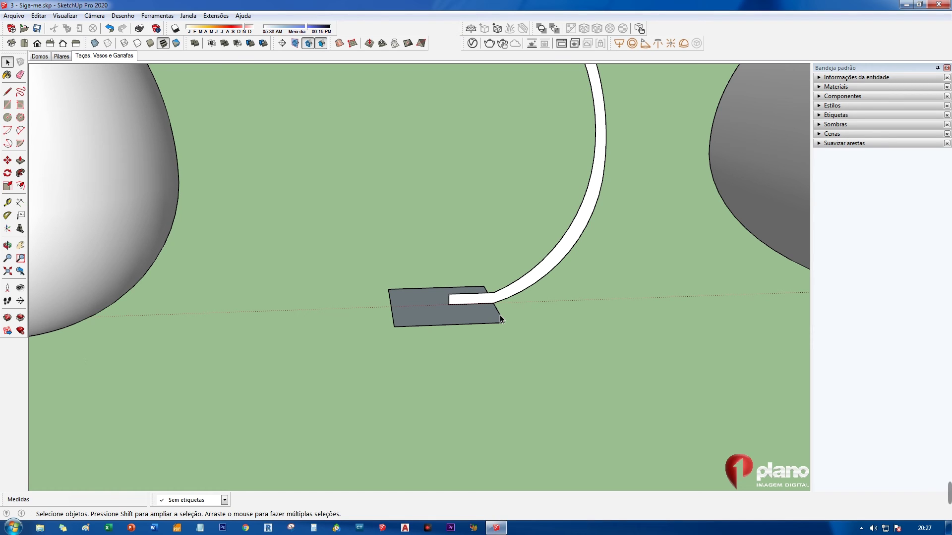
pyautogui.click(500, 316)
pyautogui.keyDown('shift'); pyautogui.click(469, 287); pyautogui.keyUp('shift')
pyautogui.keyDown('shift'); pyautogui.click(423, 325); pyautogui.keyUp('shift')
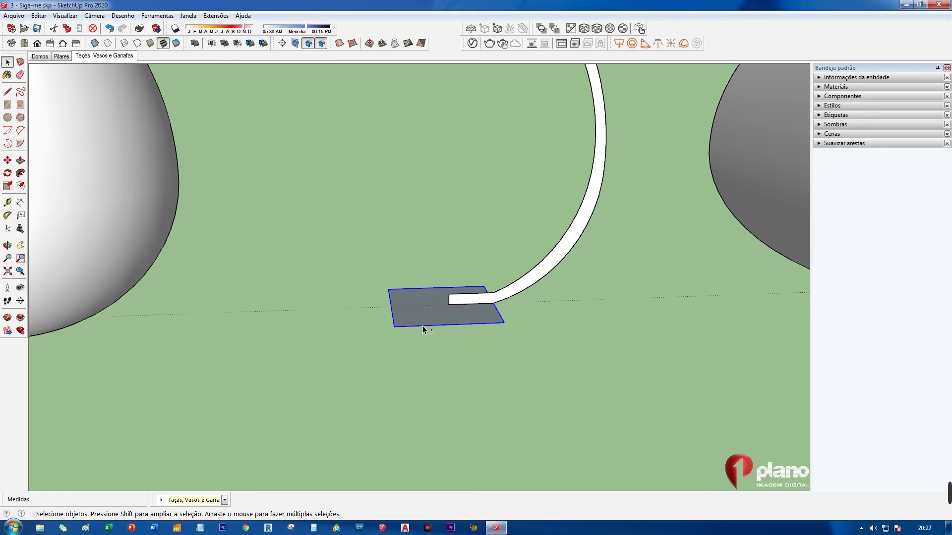
pyautogui.click(21, 173)
pyautogui.click(551, 268)
pyautogui.keyDown('shift'); pyautogui.moveTo(539, 312); pyautogui.dragTo(484, 332, button='middle'); pyautogui.keyUp('shift')
pyautogui.scroll(-4, 541, 309)
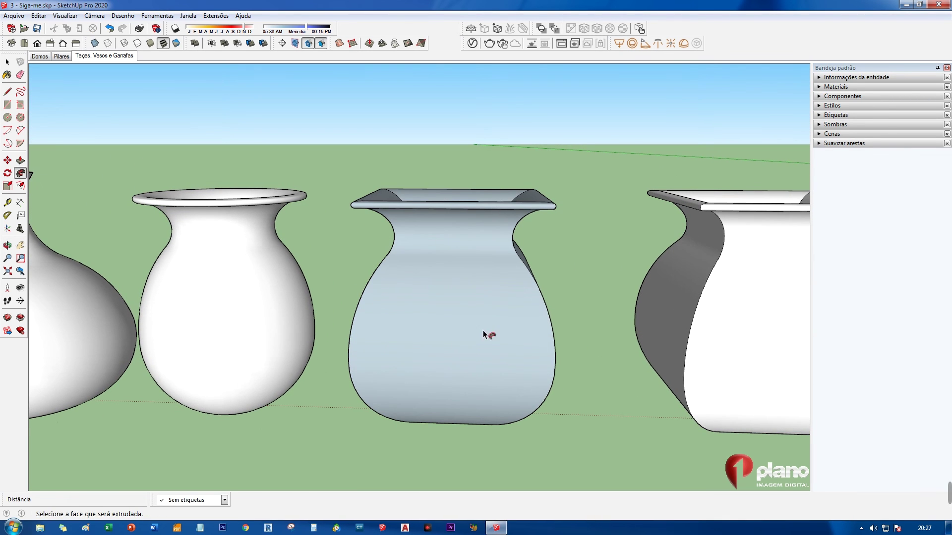
pyautogui.press('space')
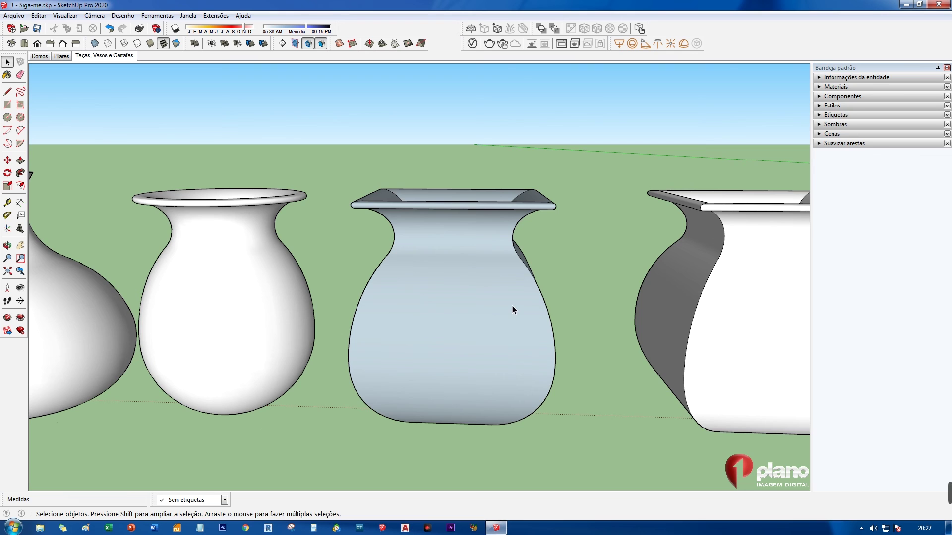
# - Select the outline of the rounded-corner square base and sweep its curved wall profile around it with Follow Me
pyautogui.moveTo(584, 323)
pyautogui.mouseDown(button='middle')
pyautogui.moveTo(582, 278)
pyautogui.moveTo(436, 255)
pyautogui.moveTo(660, 320)
pyautogui.moveTo(570, 335)
pyautogui.mouseUp(button='middle')
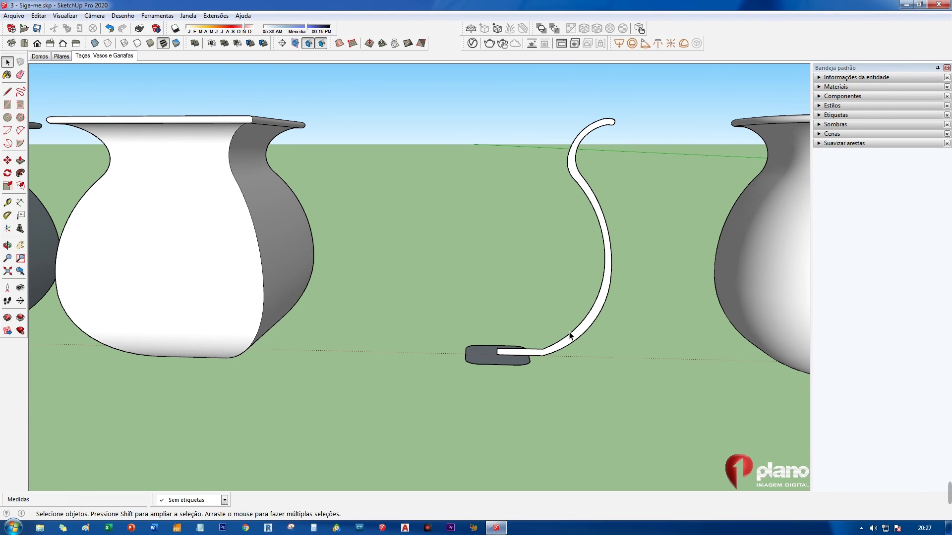
pyautogui.moveTo(495, 364); pyautogui.dragTo(514, 374, button='middle')
pyautogui.click(502, 366)
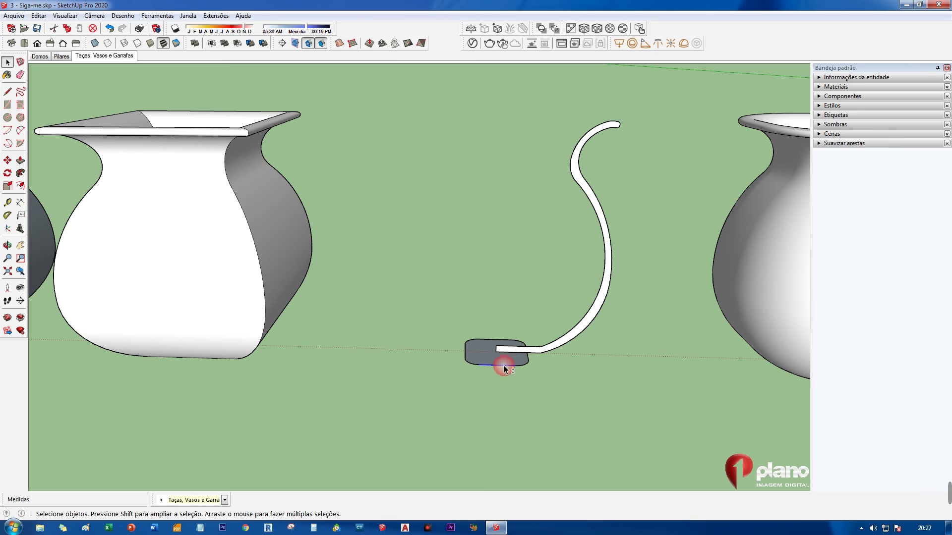
pyautogui.keyDown('shift'); pyautogui.click(482, 341); pyautogui.keyUp('shift')
pyautogui.click(21, 173)
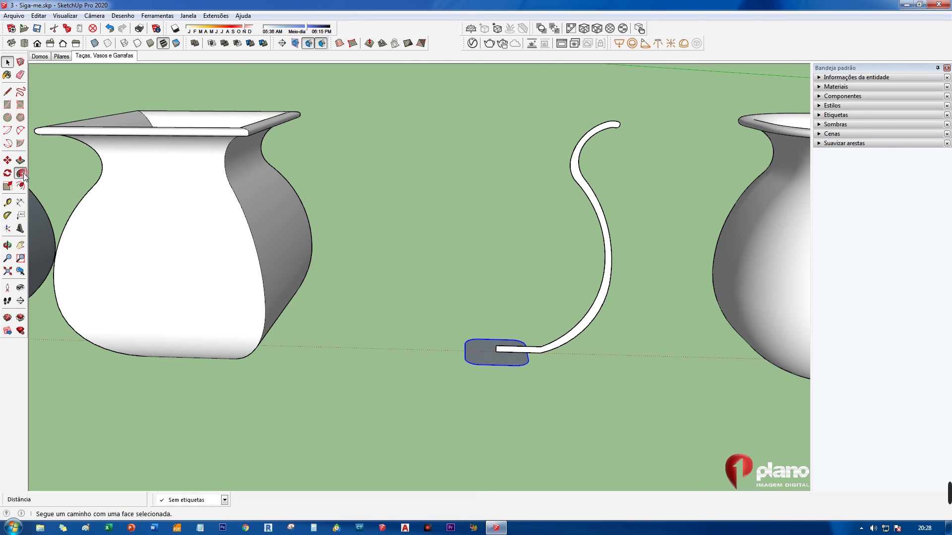
pyautogui.click(609, 277)
pyautogui.press('space')
# - Reverse the faces of the newly swept square vase so its white front sides face outward
pyautogui.moveTo(624, 281); pyautogui.dragTo(590, 239, button='middle')
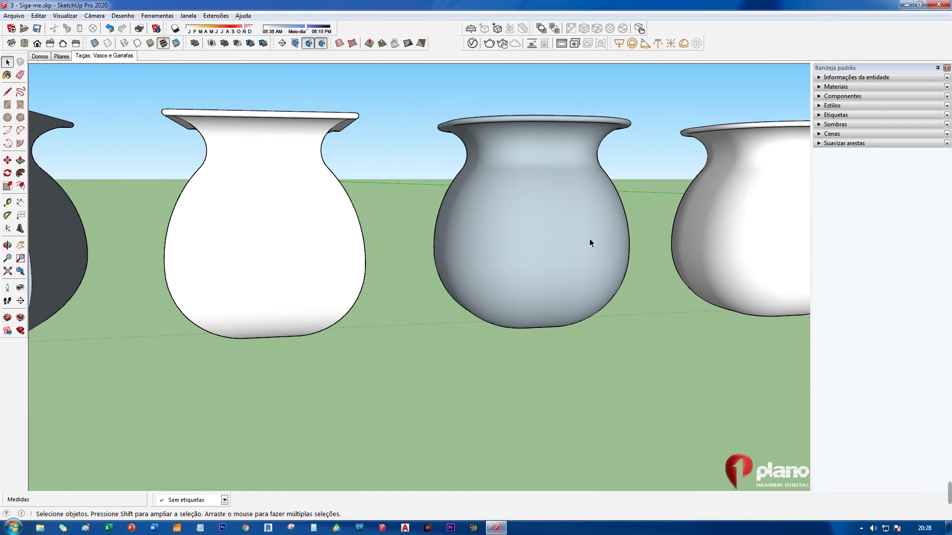
pyautogui.scroll(-3, 564, 266)
pyautogui.keyDown('shift'); pyautogui.moveTo(561, 270); pyautogui.dragTo(604, 262, button='middle'); pyautogui.keyUp('shift')
pyautogui.scroll(-1, 605, 270)
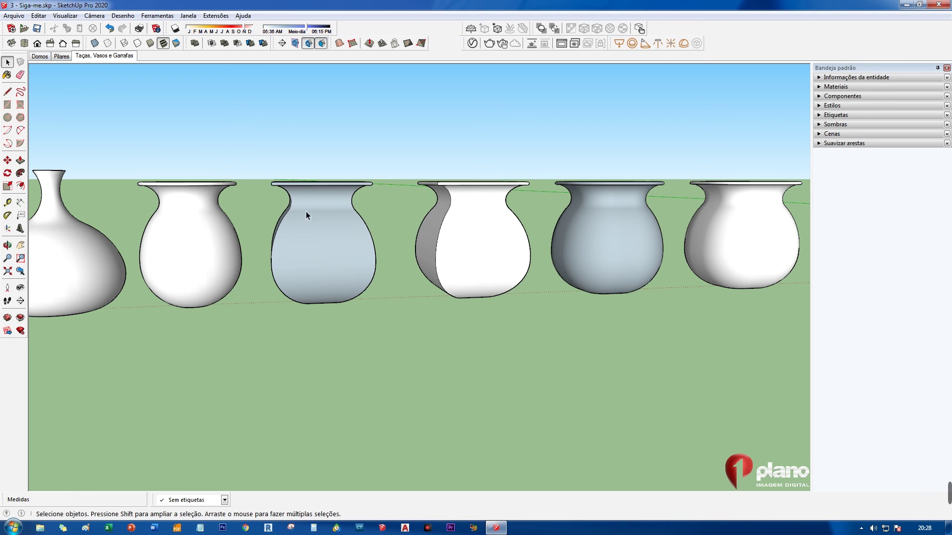
pyautogui.click(302, 226)
pyautogui.rightClick(301, 225)
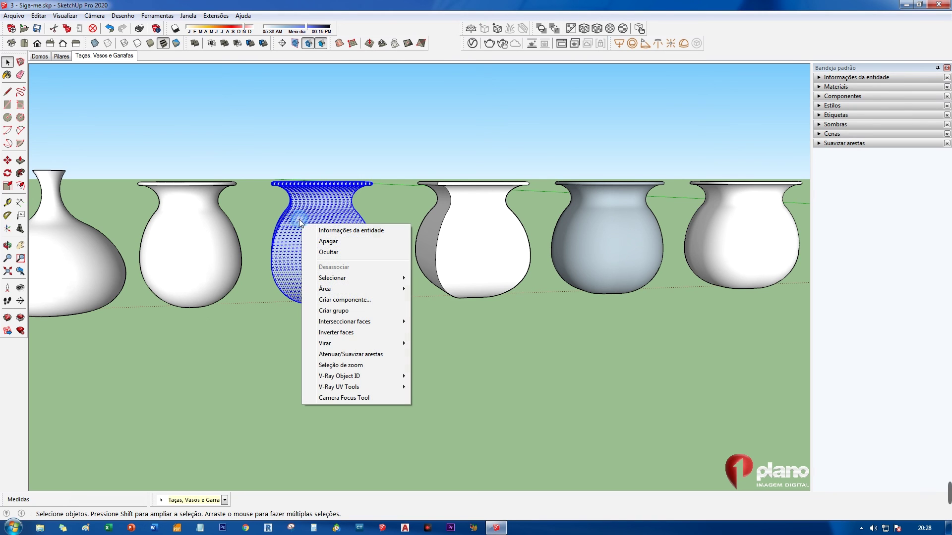
pyautogui.click(341, 332)
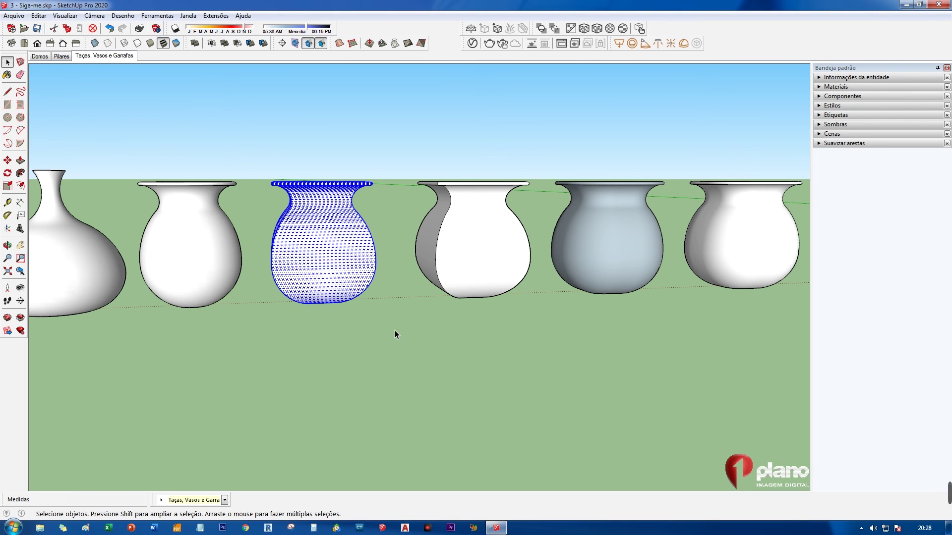
pyautogui.click(395, 330)
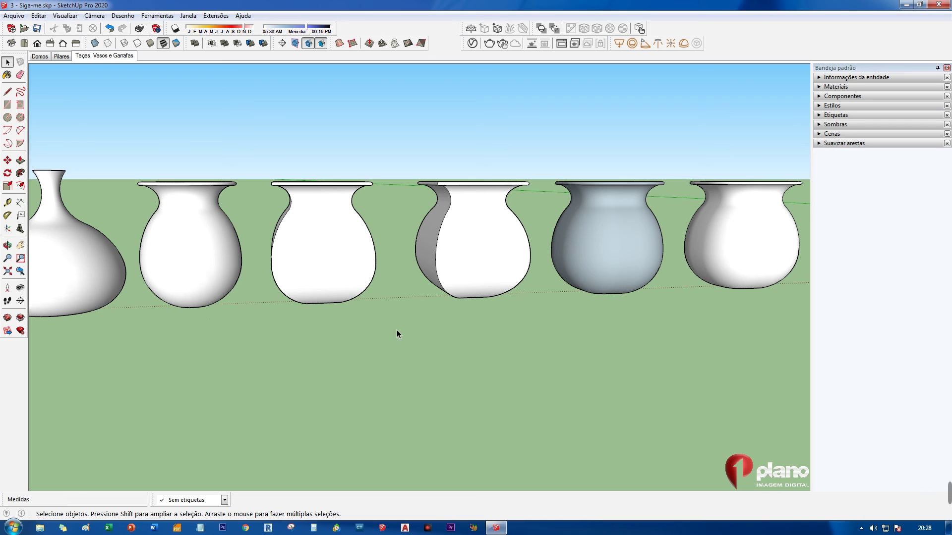
pyautogui.scroll(-1, 515, 280)
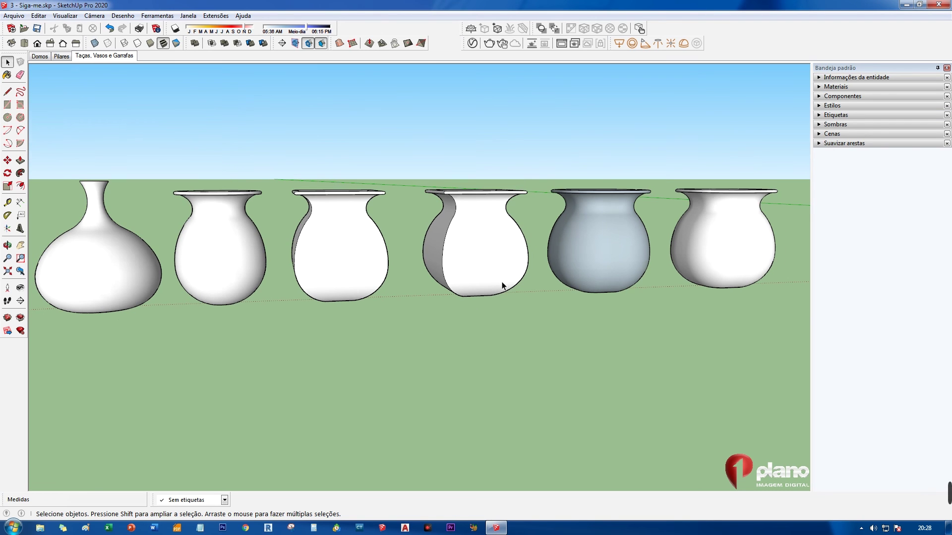
pyautogui.moveTo(501, 281); pyautogui.dragTo(460, 296, button='middle')
pyautogui.moveTo(525, 300); pyautogui.dragTo(549, 274, button='middle')
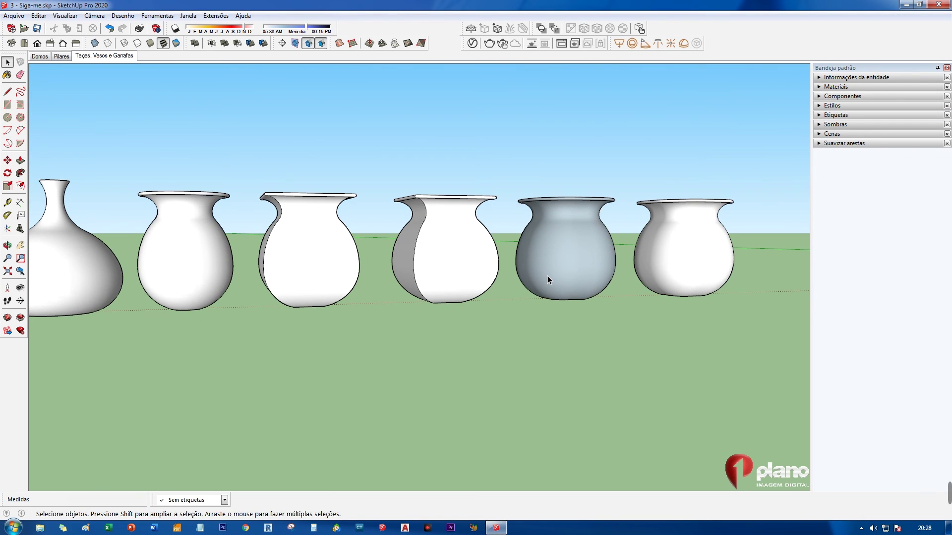